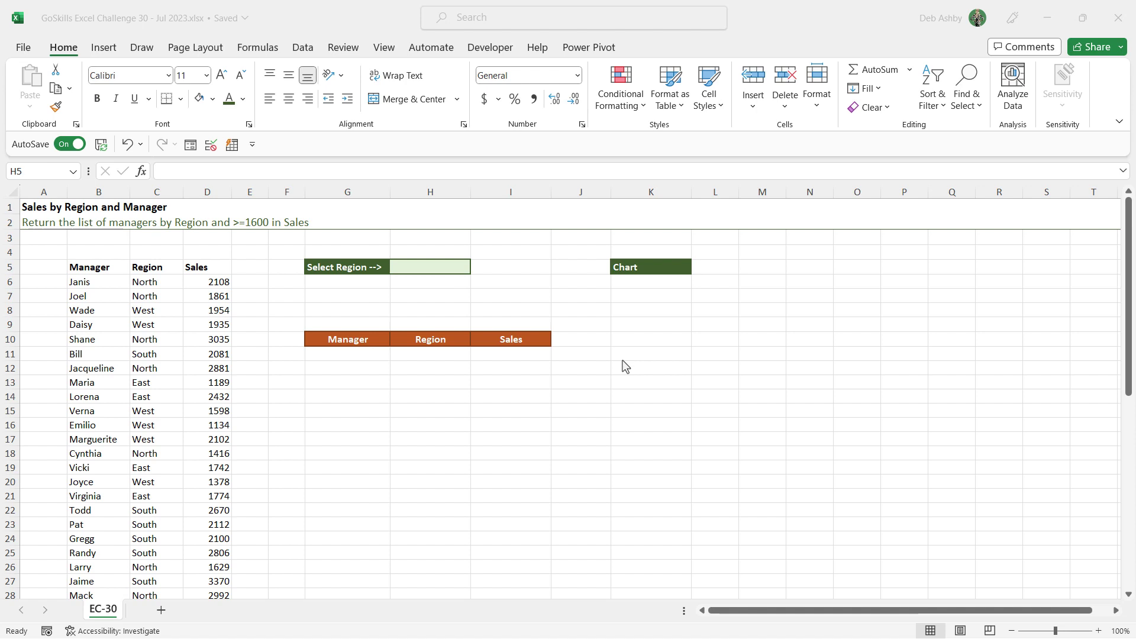
# - Convert the Manager/Region/Sales data into an Excel table with headers
pyautogui.click(156, 324)
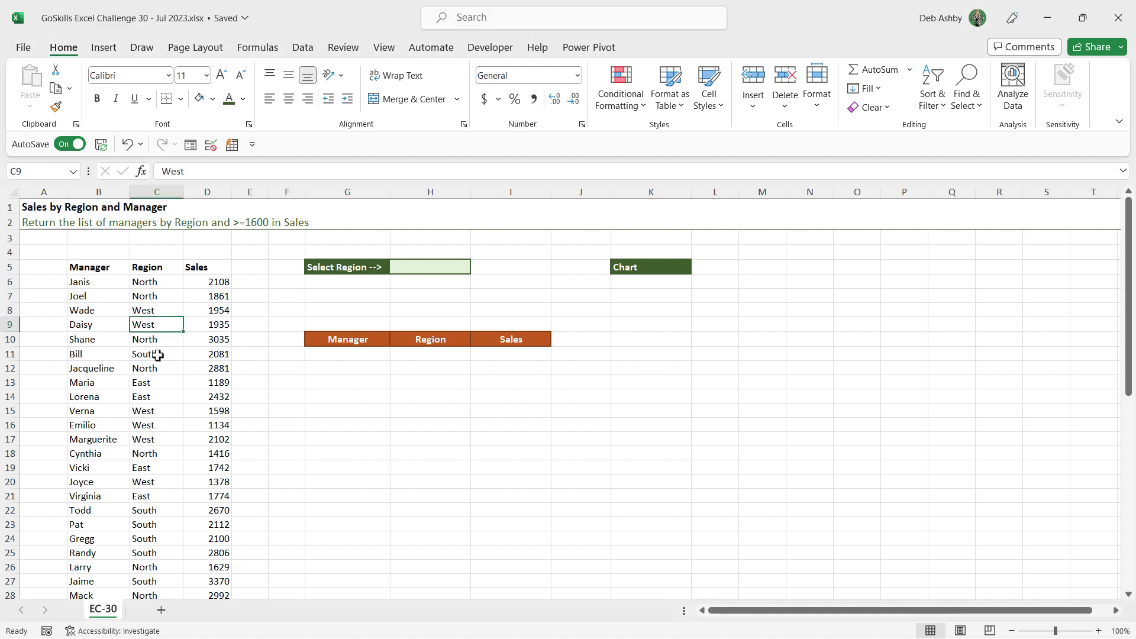
pyautogui.click(142, 313)
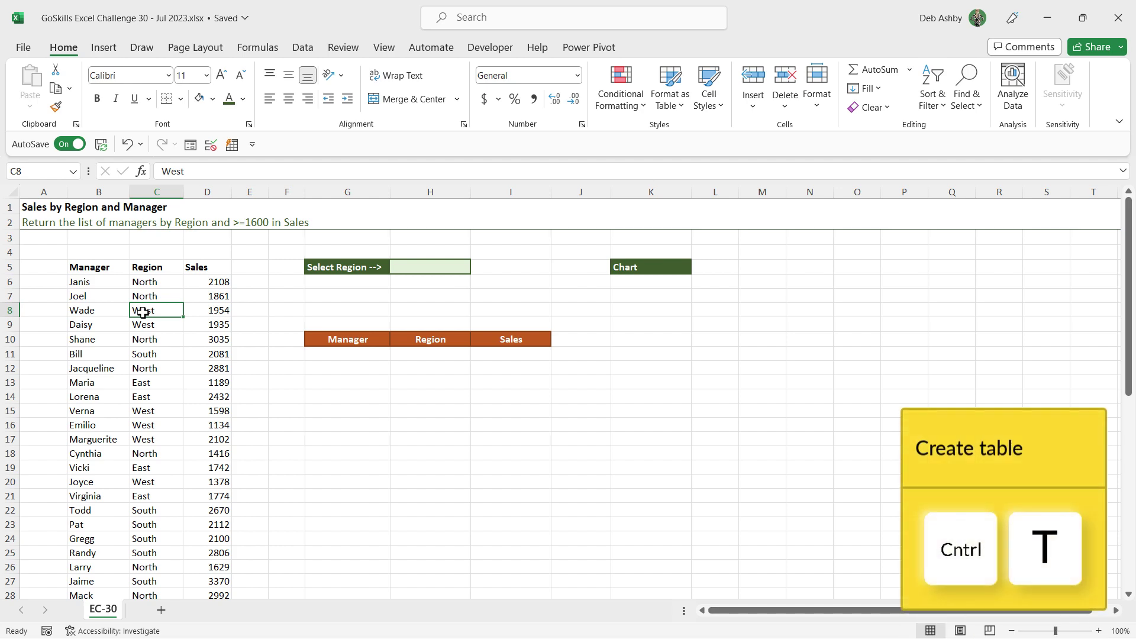
pyautogui.hotkey('ctrl', 't')
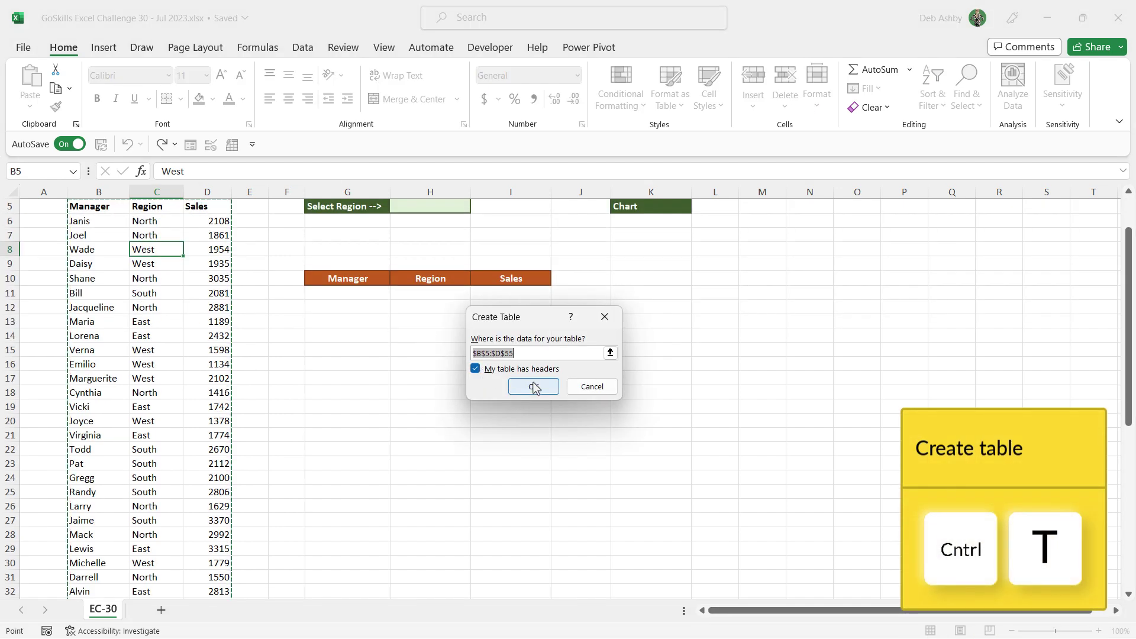
pyautogui.click(534, 386)
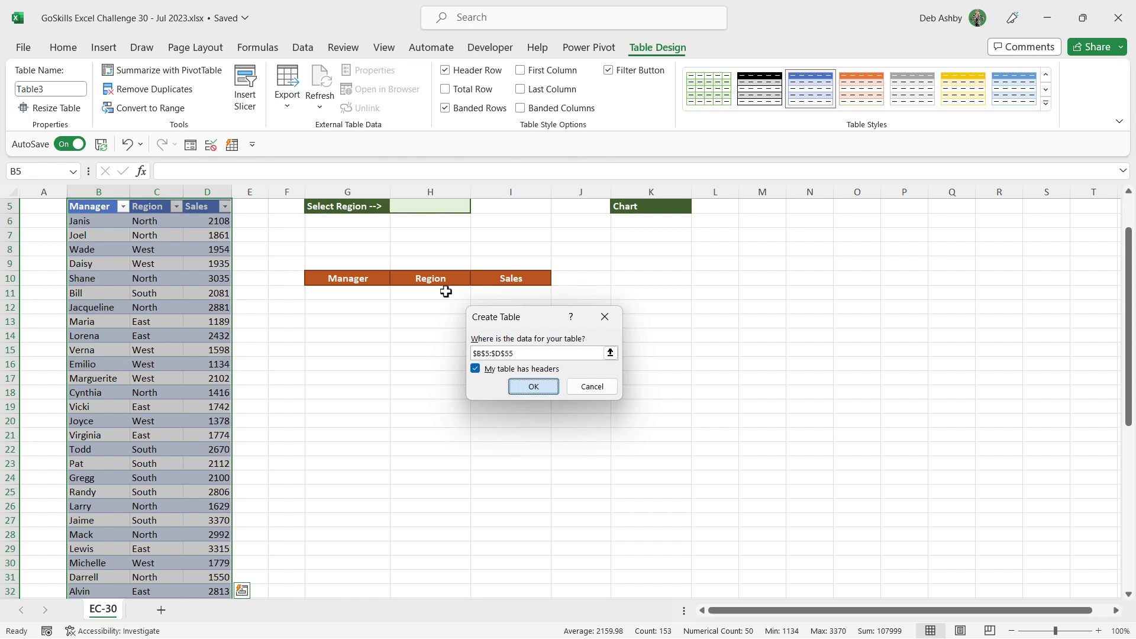
# - Apply White Table Style Light 1 and turn off Banded Rows and the Filter Button
pyautogui.scroll(2, 195, 325)
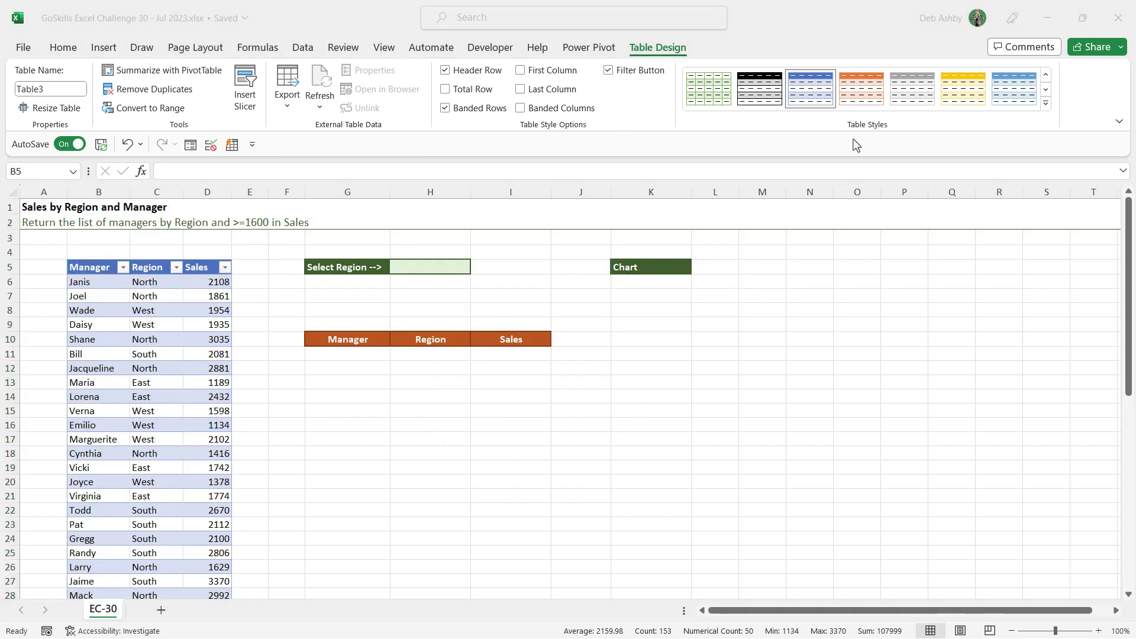
pyautogui.click(1046, 106)
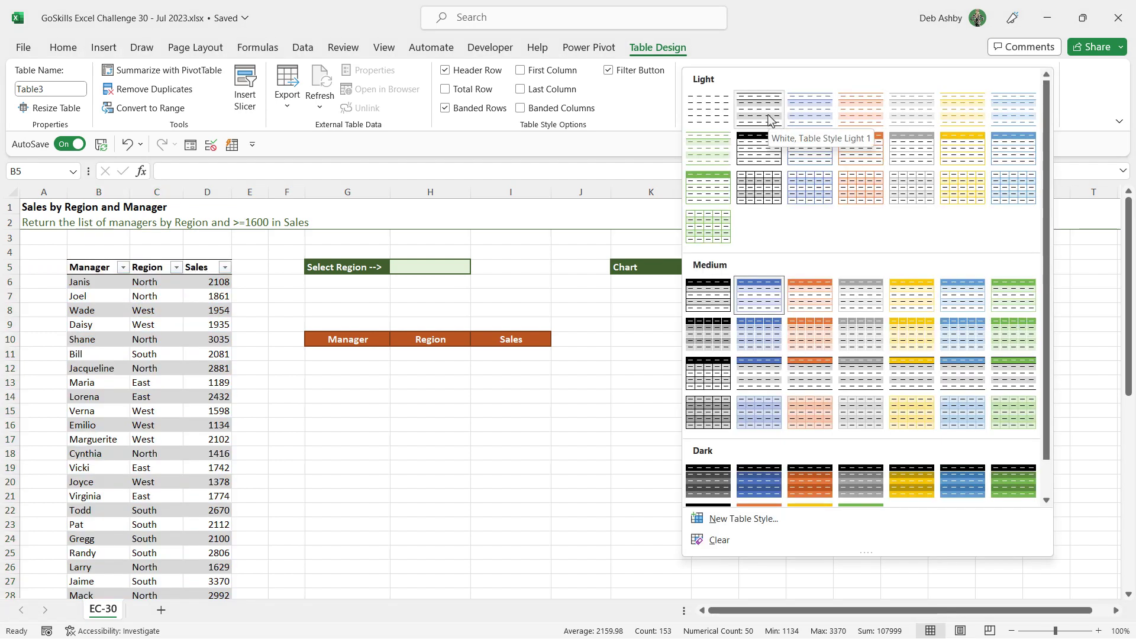
pyautogui.click(771, 121)
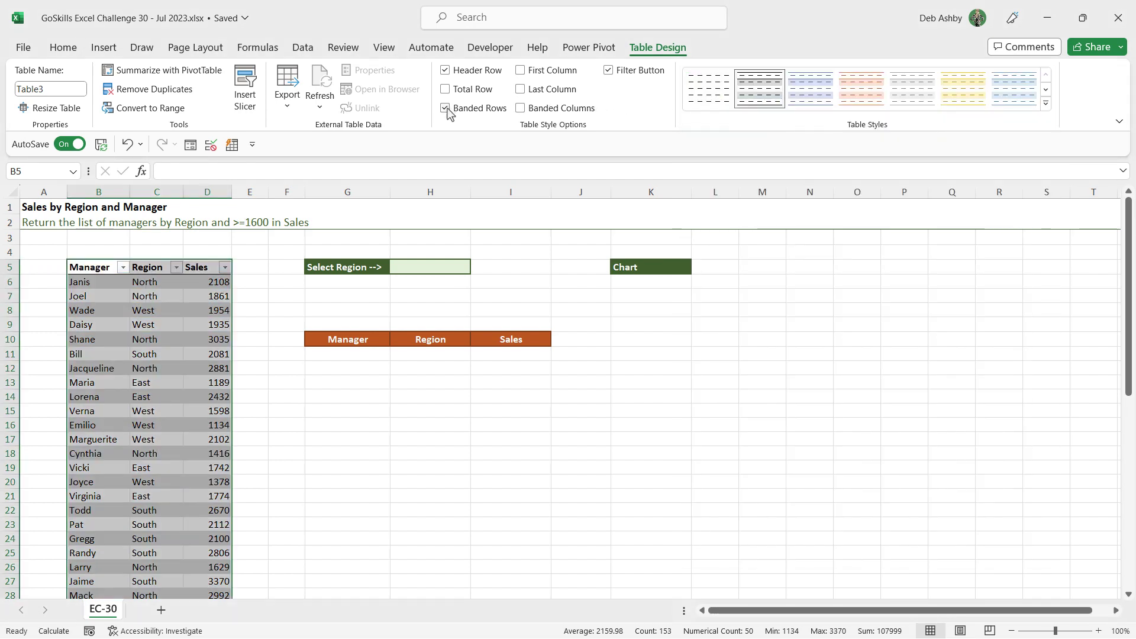
pyautogui.click(446, 109)
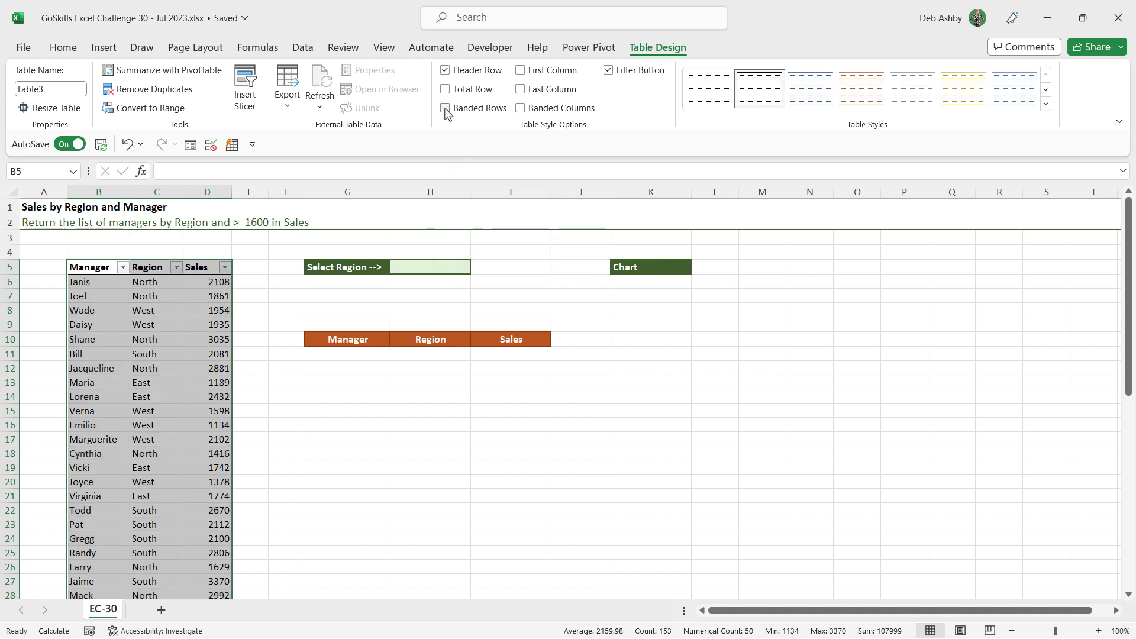
pyautogui.click(608, 72)
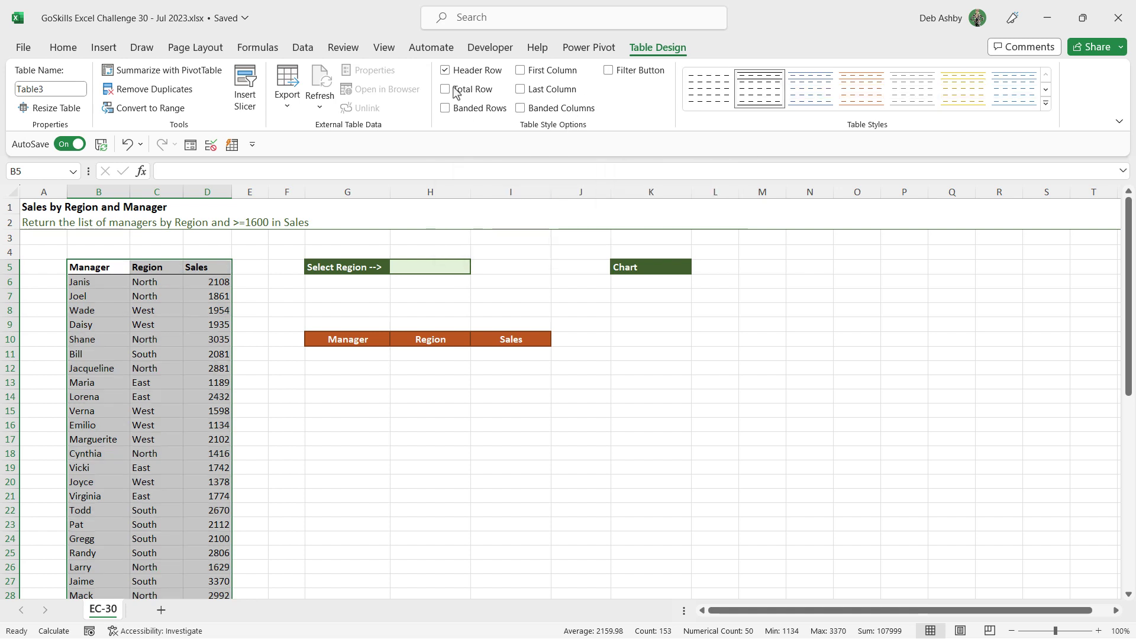
# - Rename the table to SalesbyManager
pyautogui.click(166, 326)
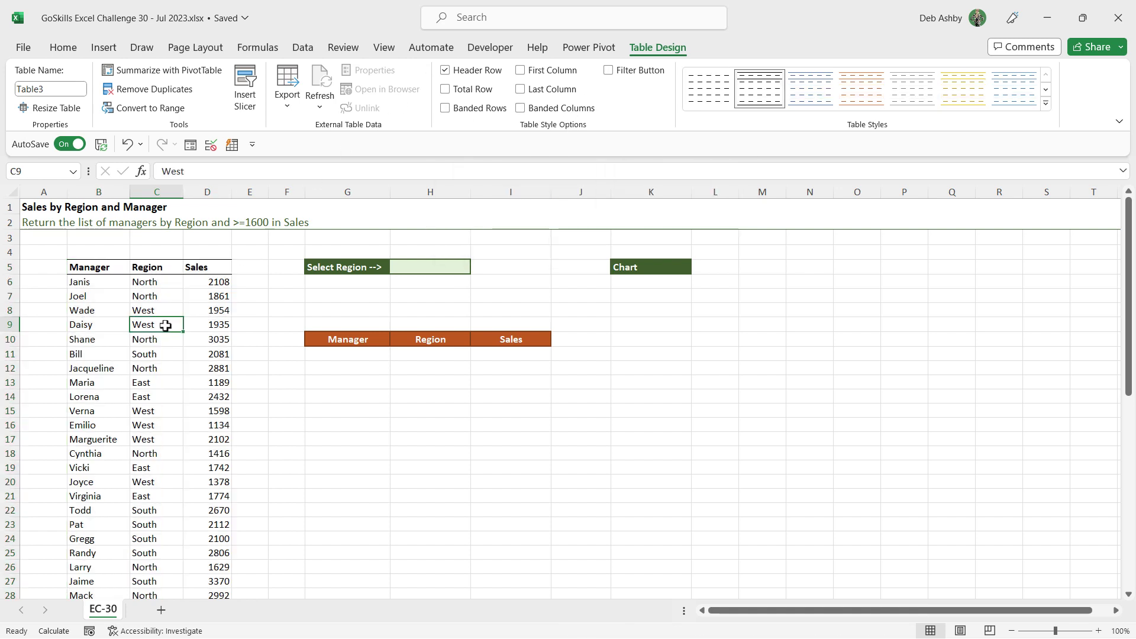
pyautogui.click(47, 89)
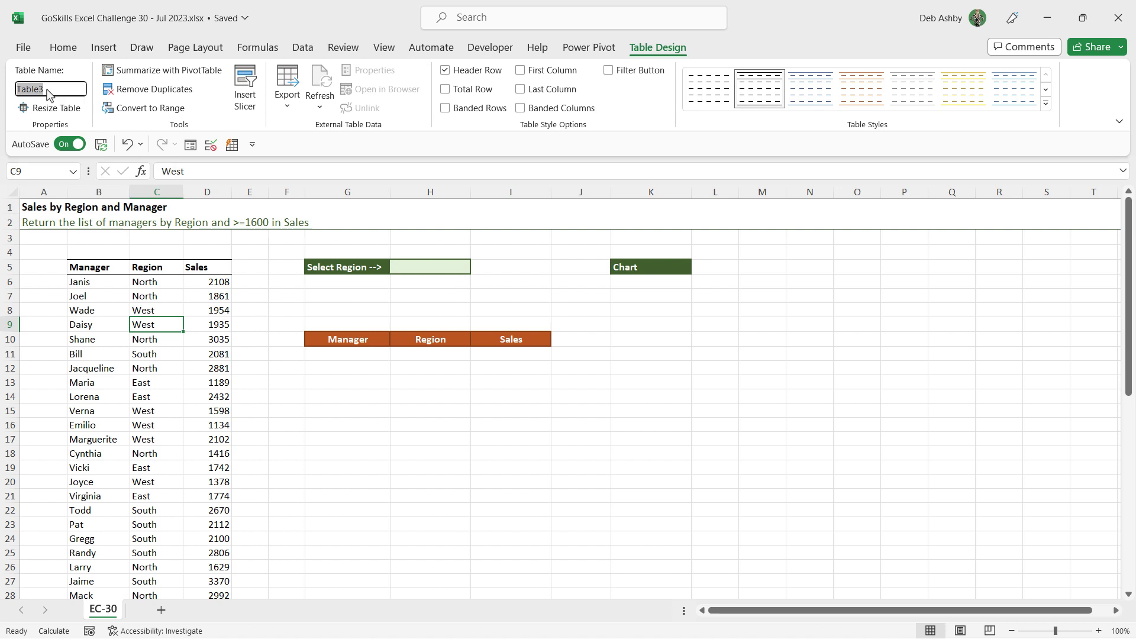
pyautogui.write('SalesbyManager')
pyautogui.press('Return')
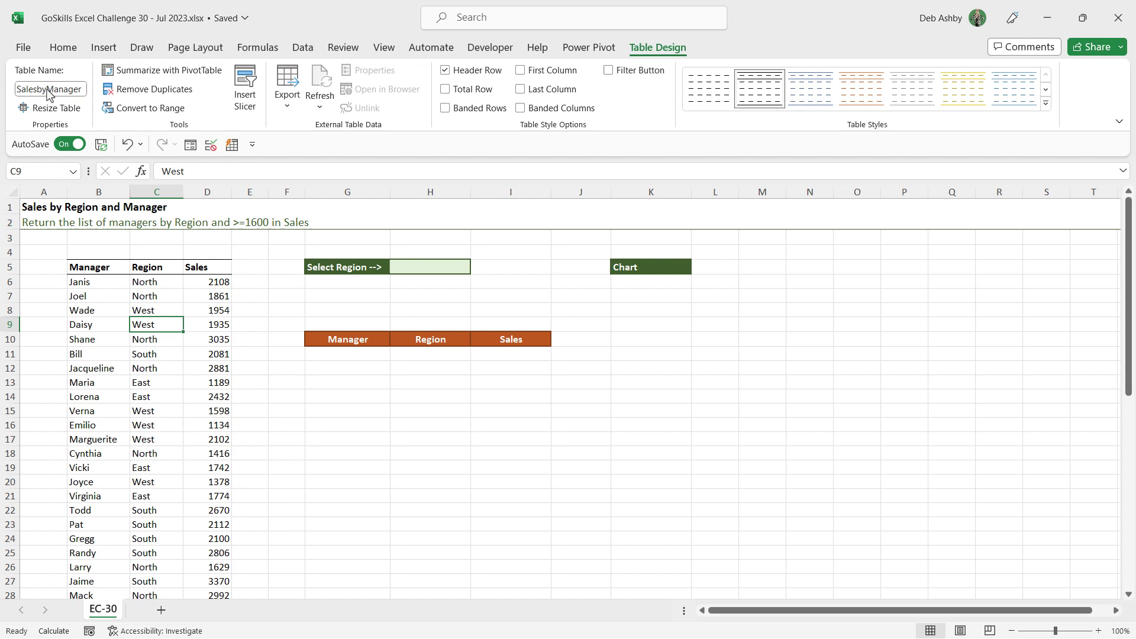
# - Check the table's extent in the Region column, rows 5 through 55
pyautogui.click(140, 373)
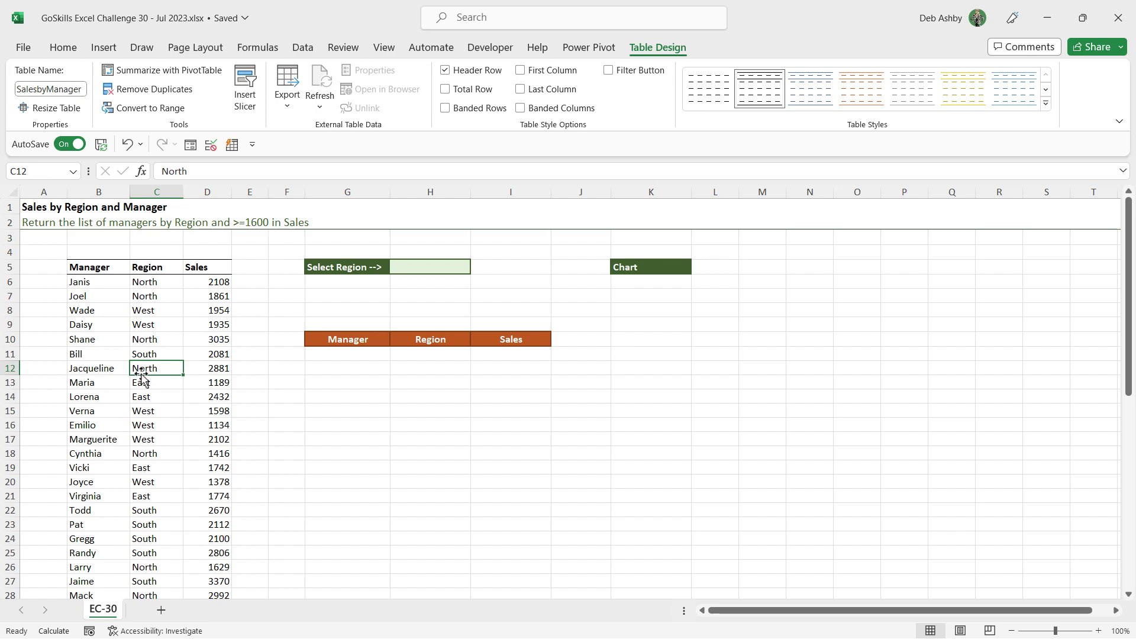
pyautogui.scroll(-13, 140, 379)
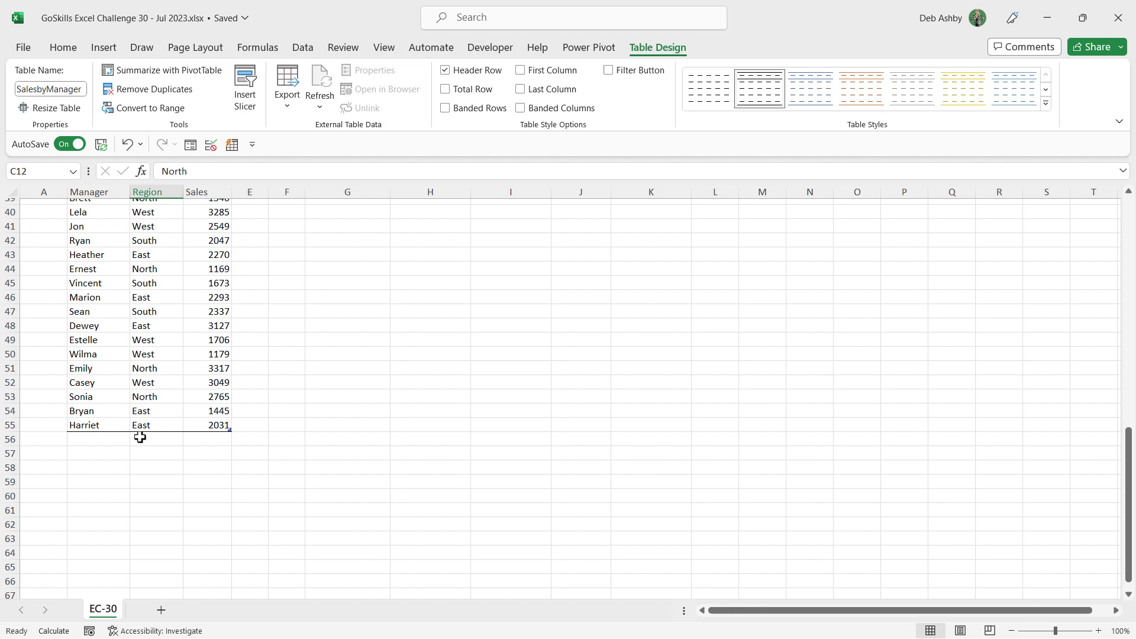
pyautogui.click(157, 353)
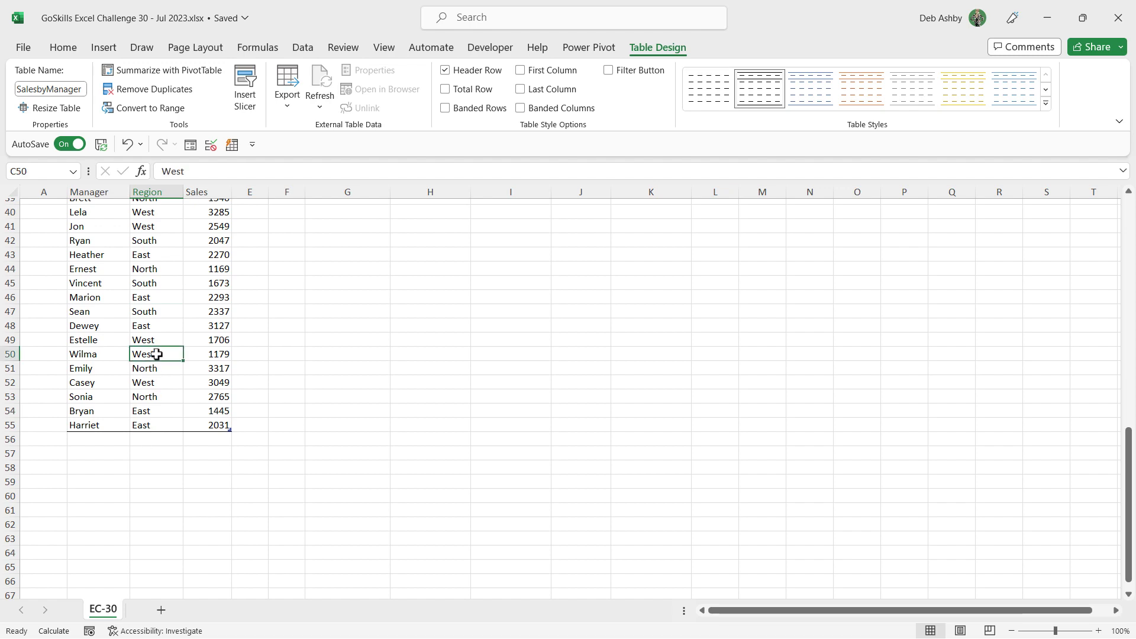
pyautogui.hotkey('ctrl', 'Up')
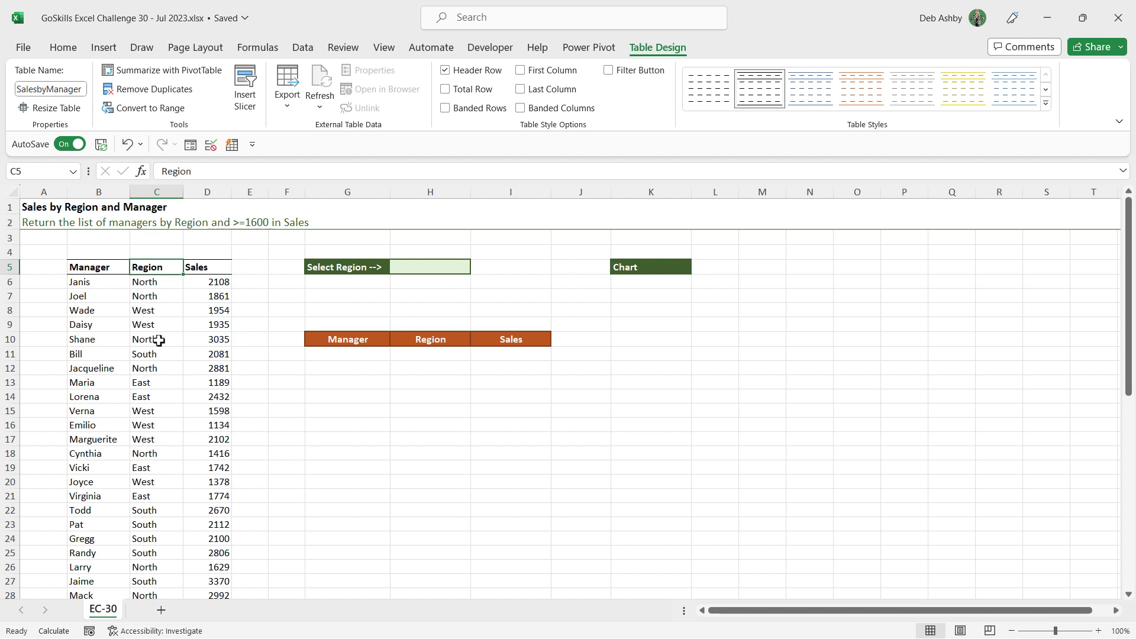
pyautogui.click(427, 268)
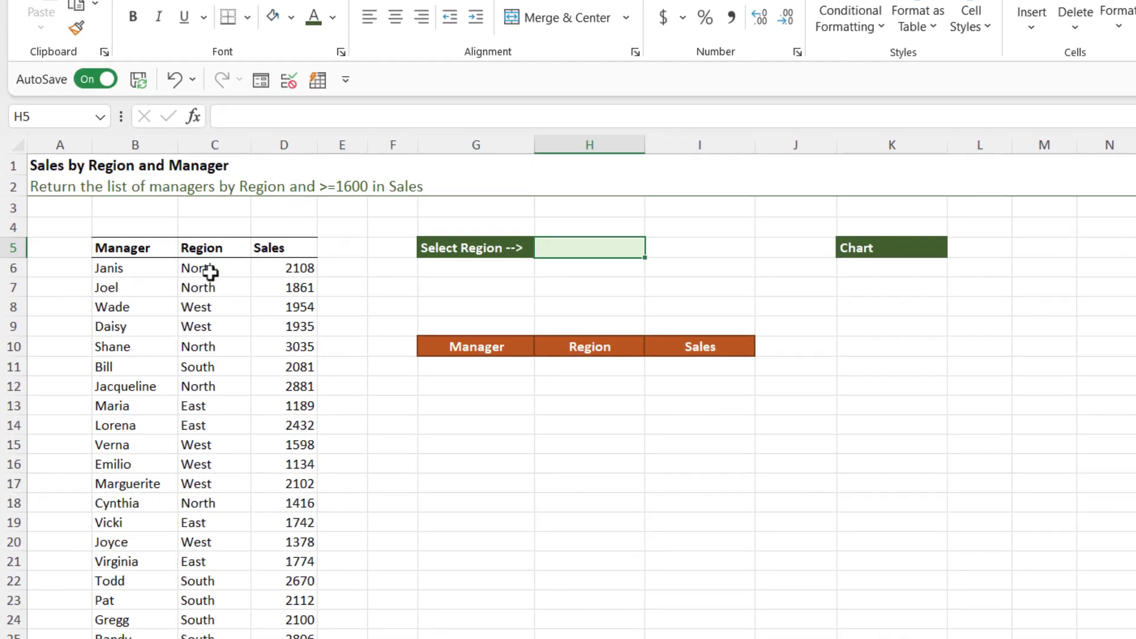
pyautogui.moveTo(212, 265); pyautogui.dragTo(208, 359)
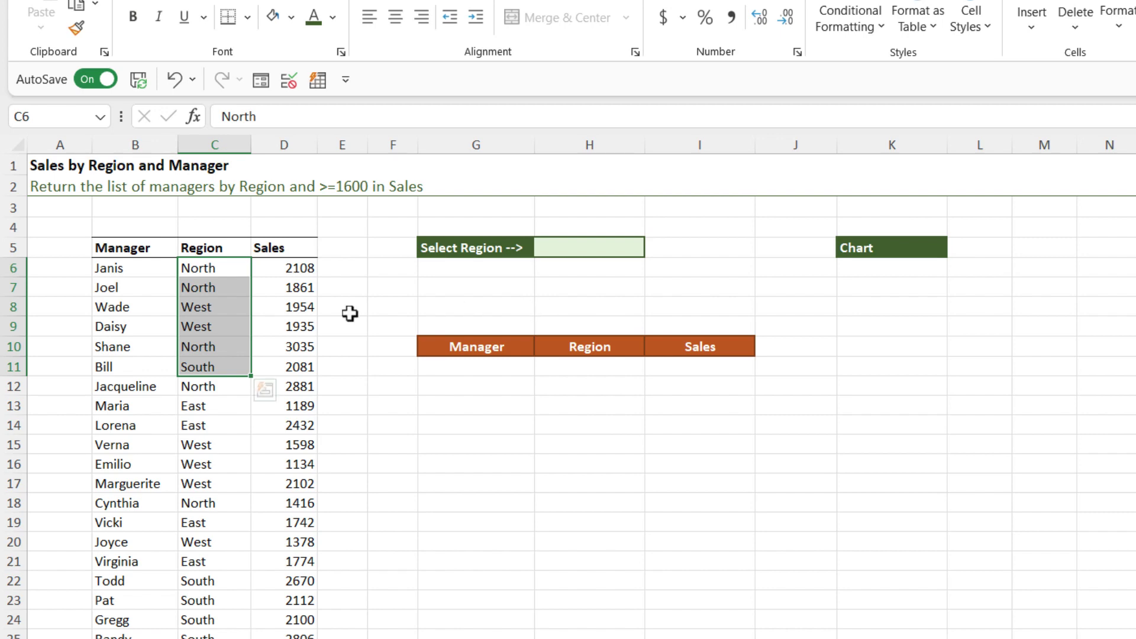
pyautogui.click(325, 314)
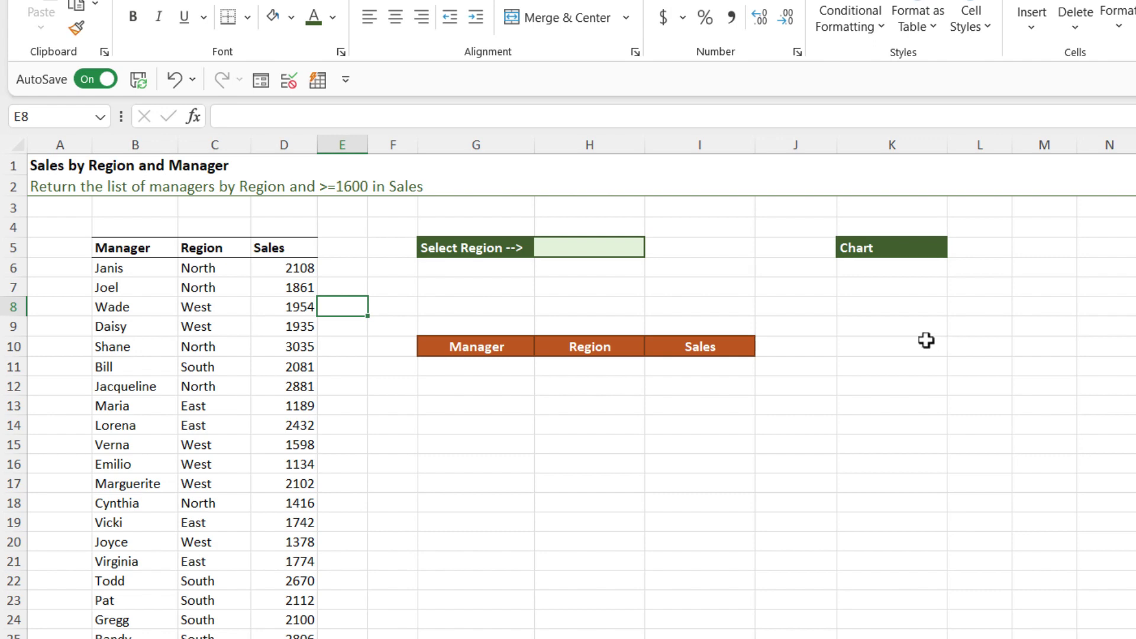
pyautogui.click(233, 271)
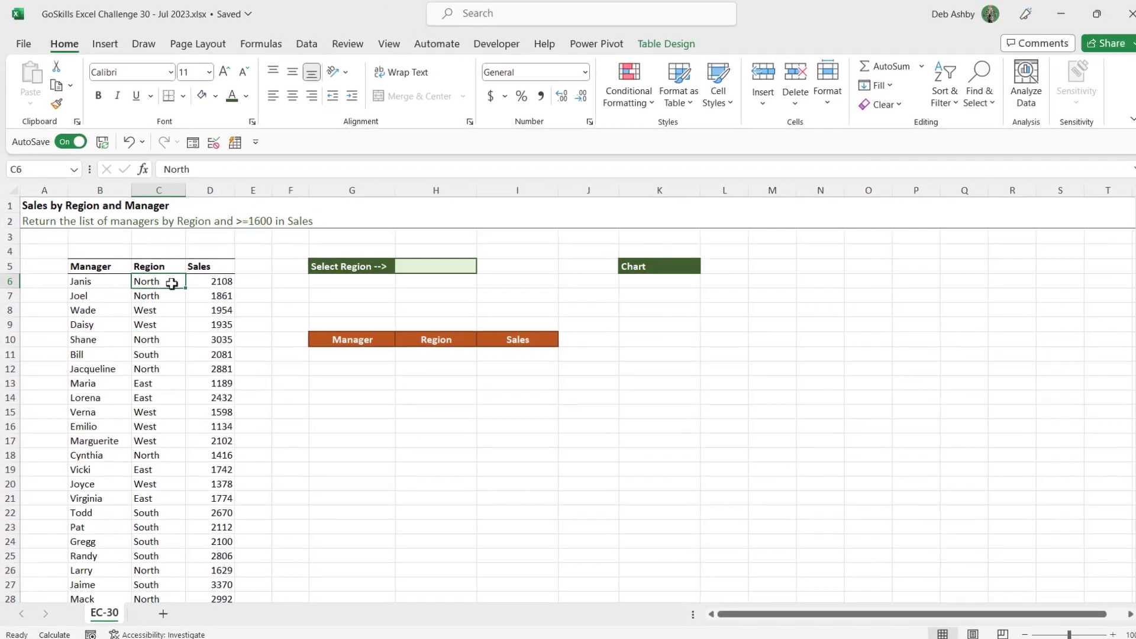
pyautogui.hotkey('ctrl', 'shift', 'Down')
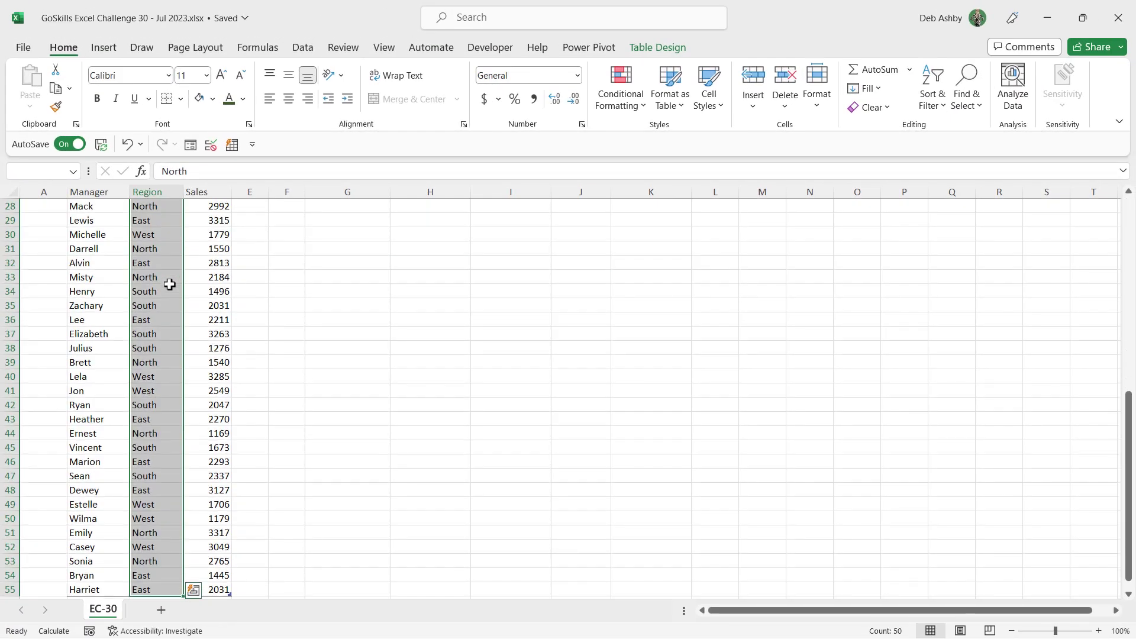
pyautogui.hotkey('ctrl', 'c')
pyautogui.scroll(9, 665, 413)
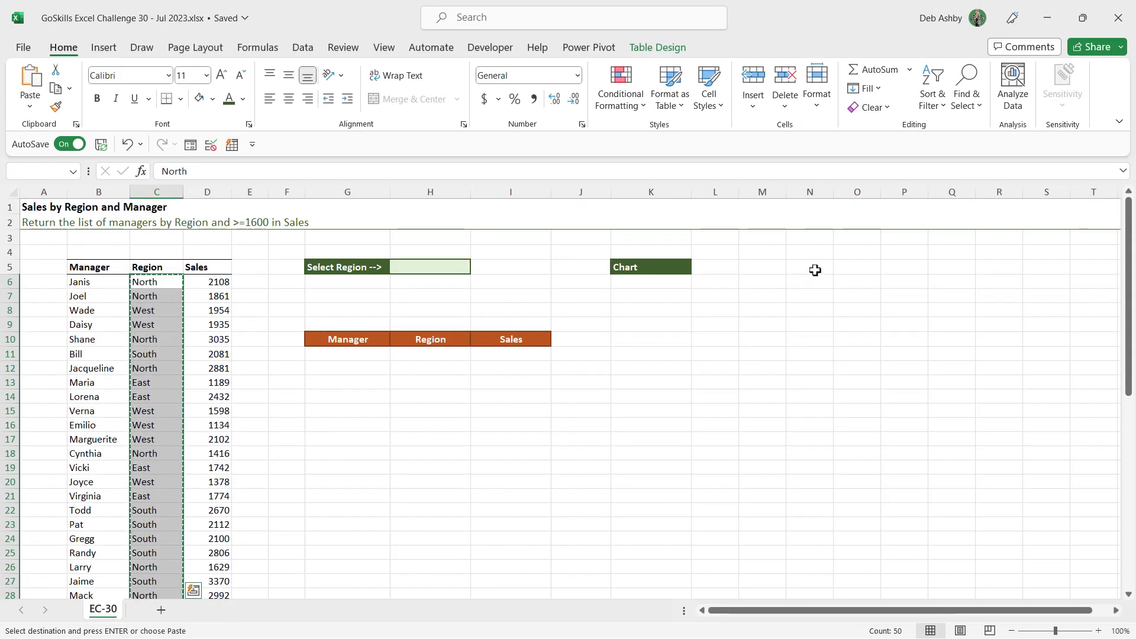
pyautogui.click(815, 269)
pyautogui.hotkey('ctrl', 'v')
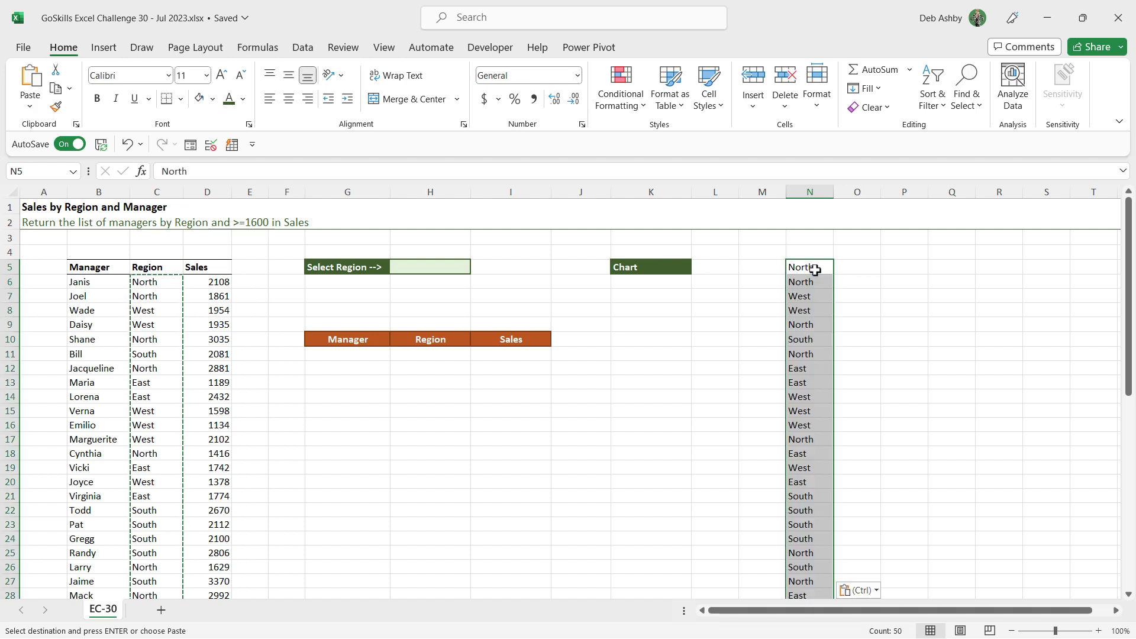
pyautogui.click(304, 52)
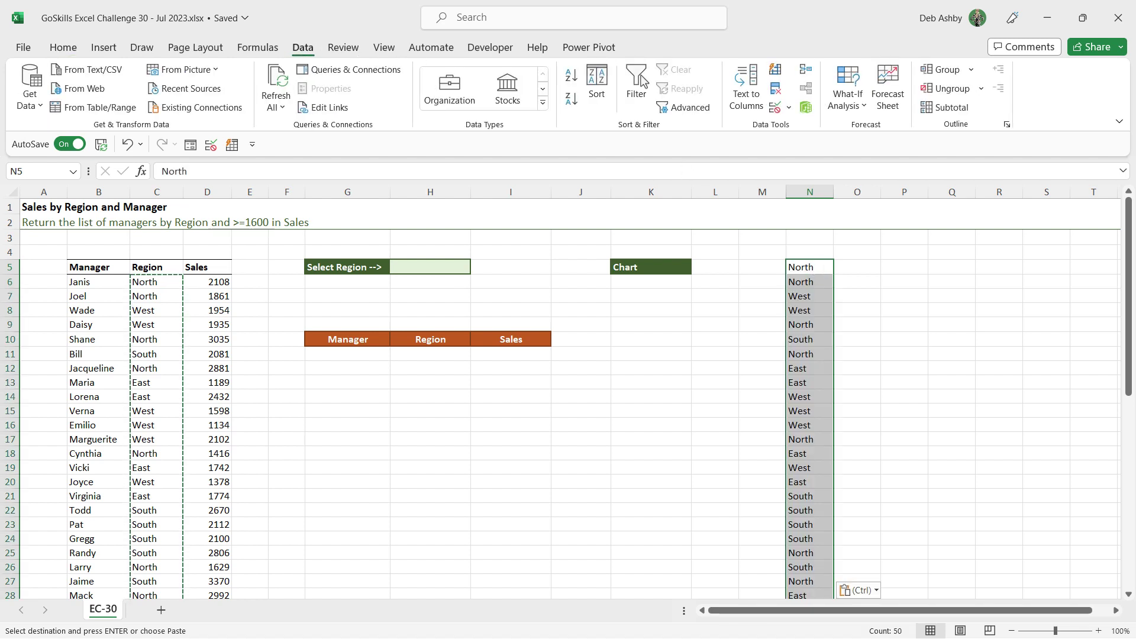
pyautogui.click(776, 90)
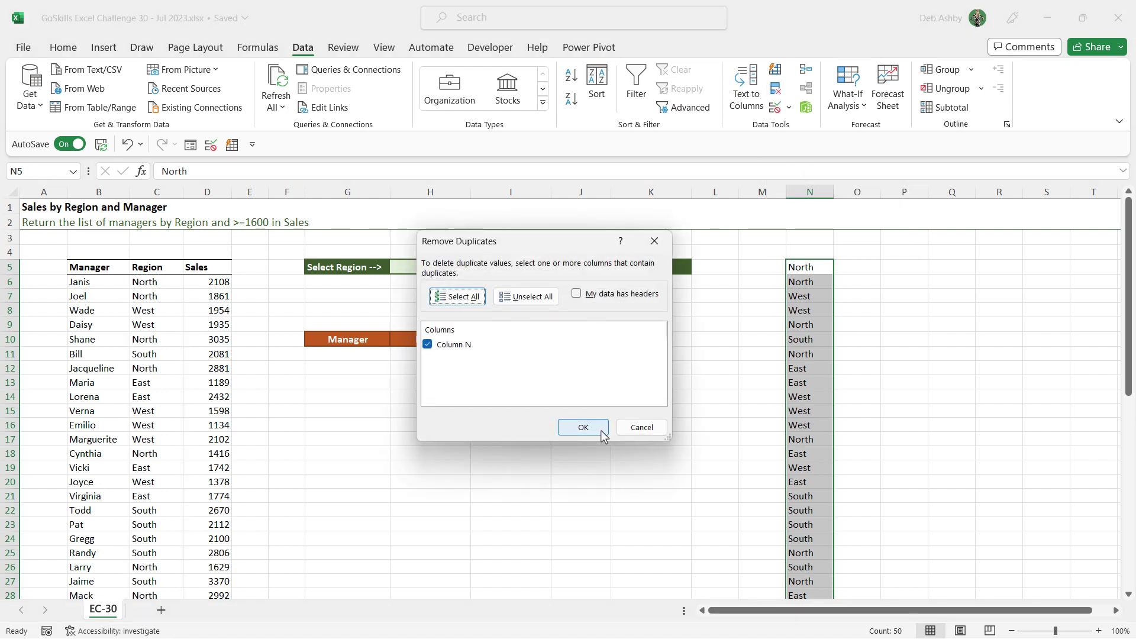
pyautogui.click(600, 430)
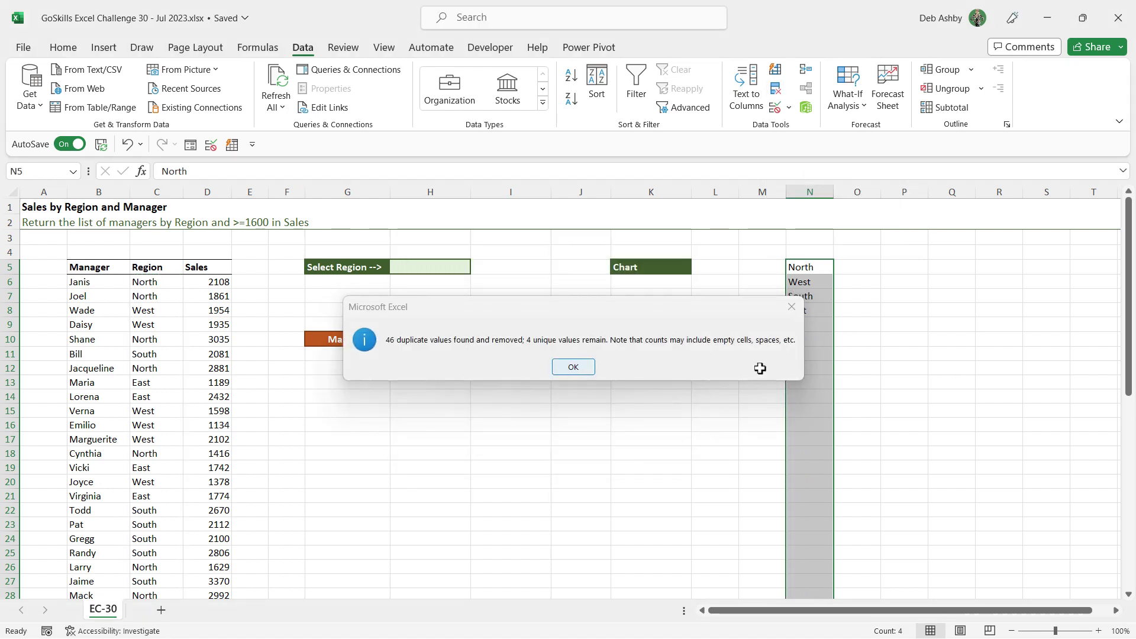
pyautogui.press('Return')
pyautogui.press('Delete')
pyautogui.click(840, 397)
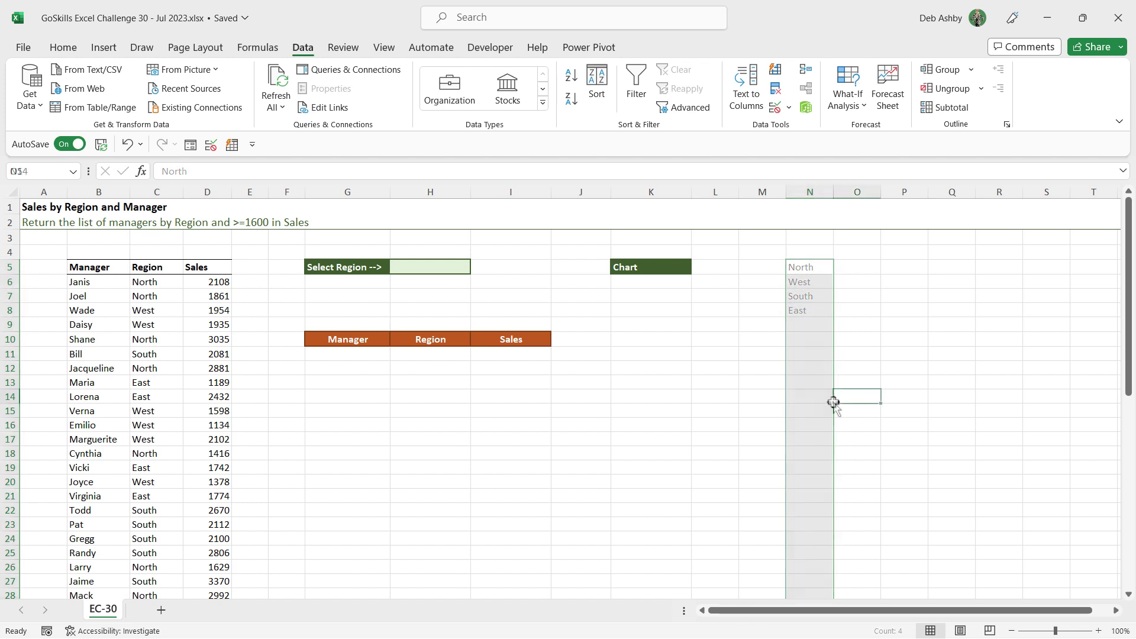
# - Enter =UNIQUE(SalesbyManager[Region]) in N8 to spill North, West, South and East
pyautogui.click(804, 310)
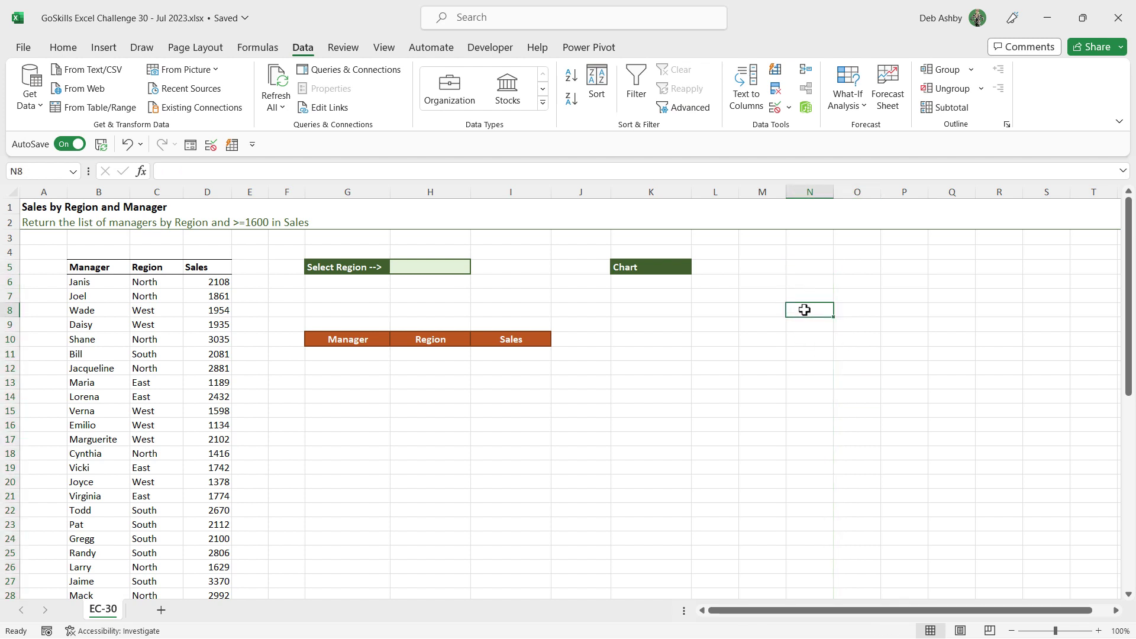
pyautogui.write('=Un')
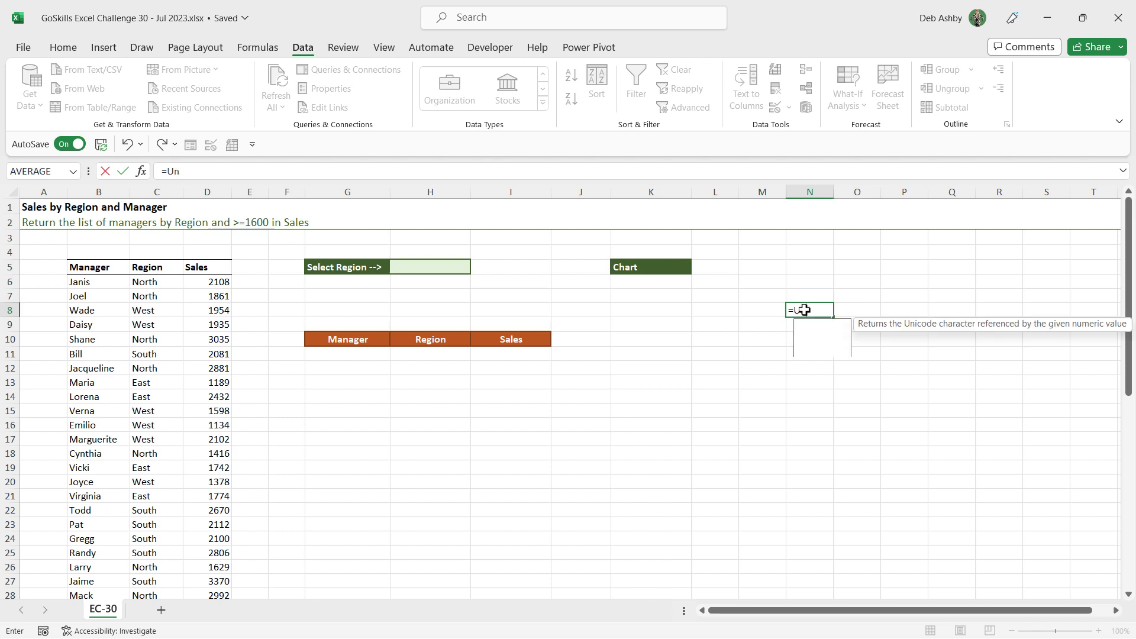
pyautogui.write('ique')
pyautogui.press('Tab')
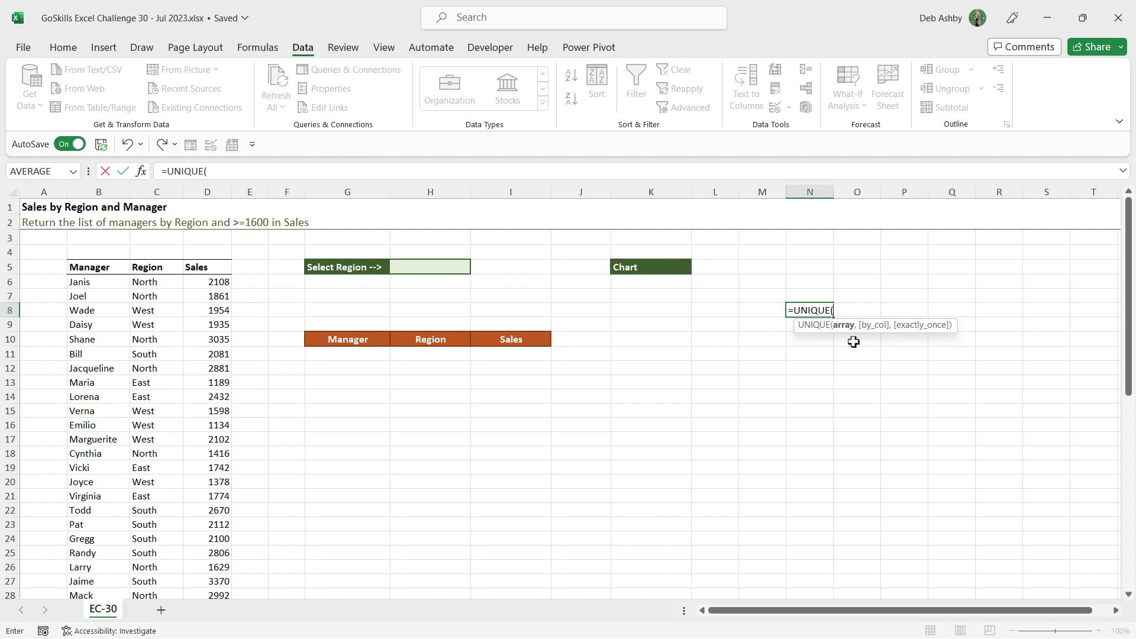
pyautogui.click(165, 261)
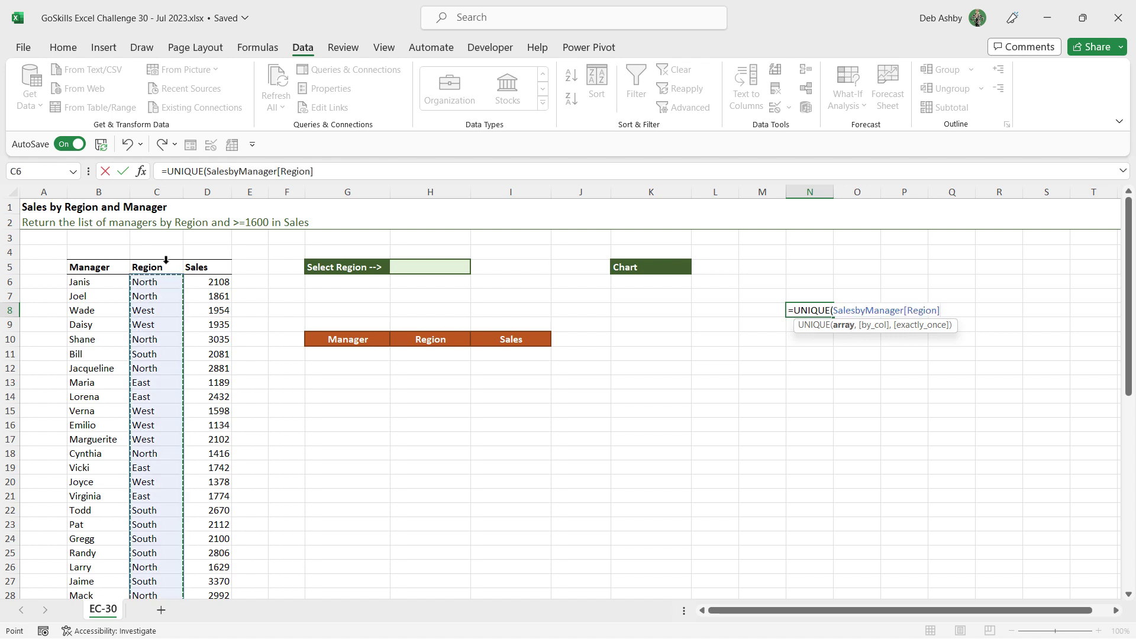
pyautogui.write(')')
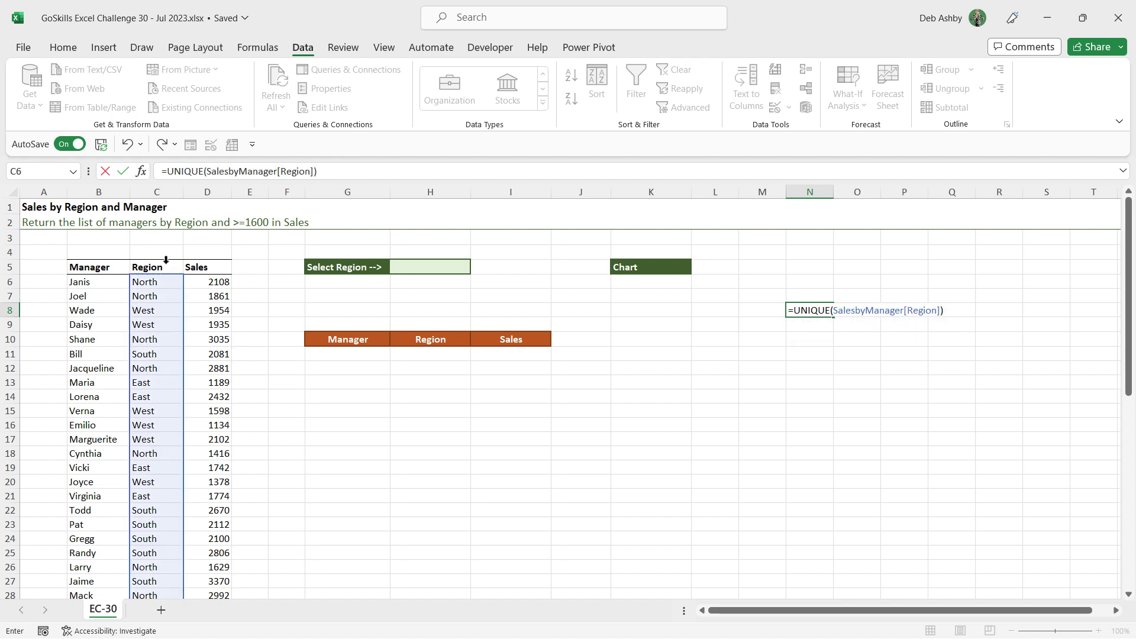
pyautogui.press('Return')
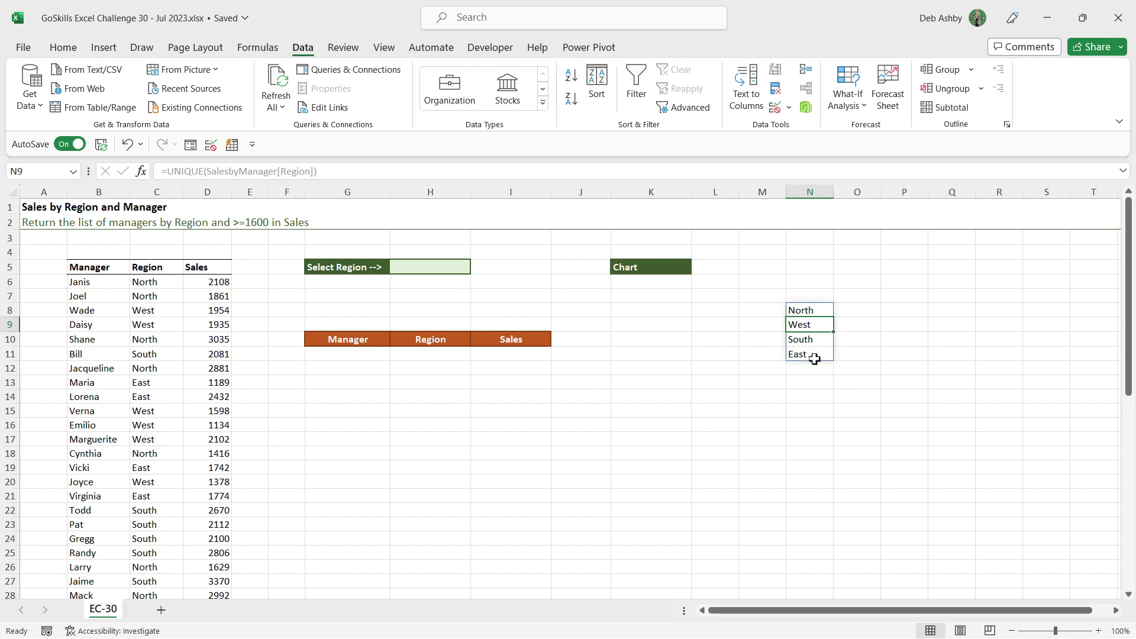
pyautogui.click(430, 265)
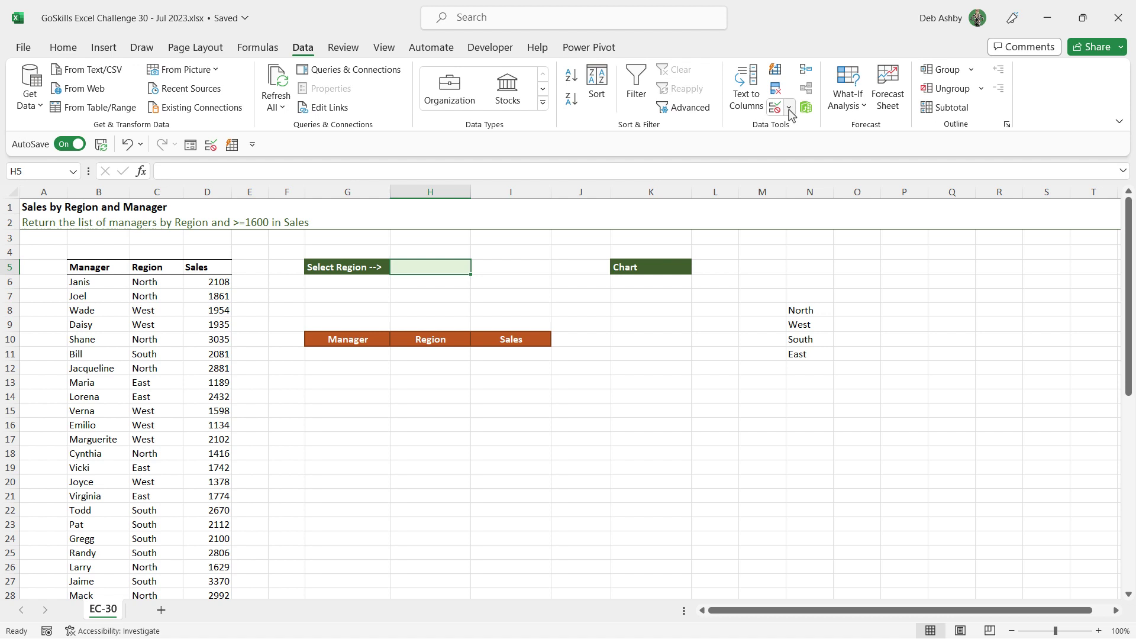
# - Give H5 a List data validation whose source is =$N$8#
pyautogui.click(789, 109)
pyautogui.click(794, 132)
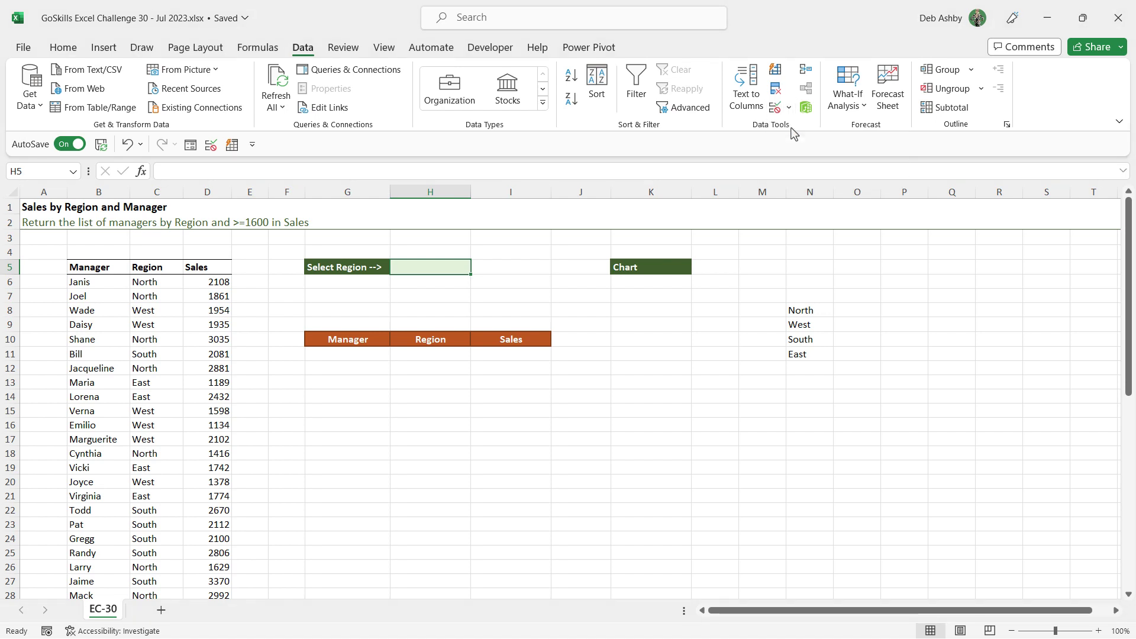
pyautogui.moveTo(551, 225); pyautogui.dragTo(467, 322)
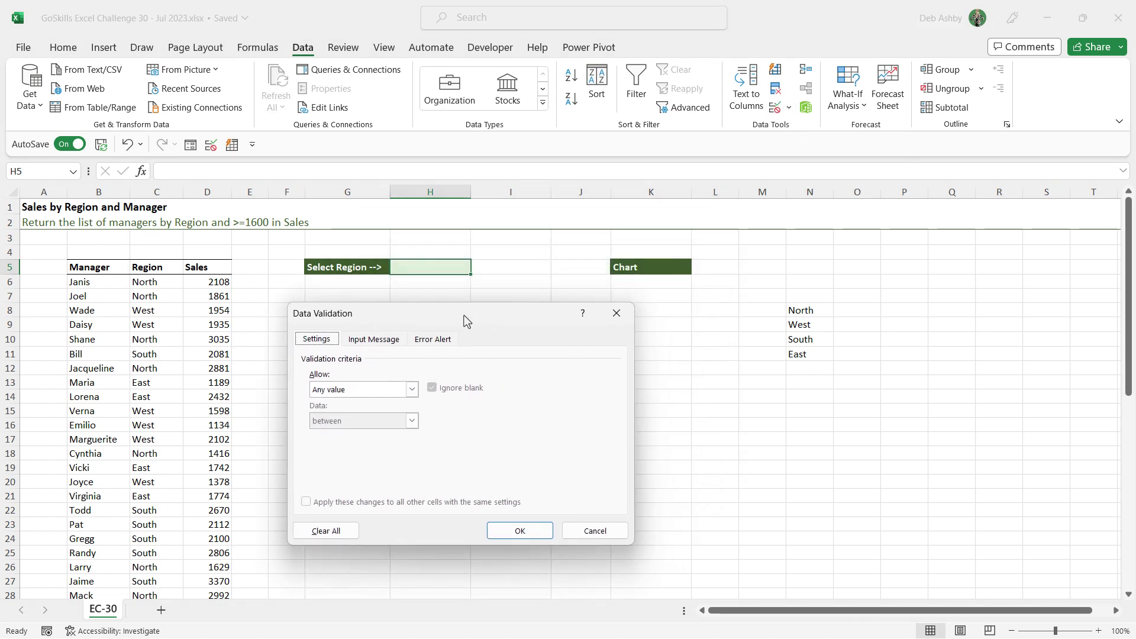
pyautogui.click(412, 389)
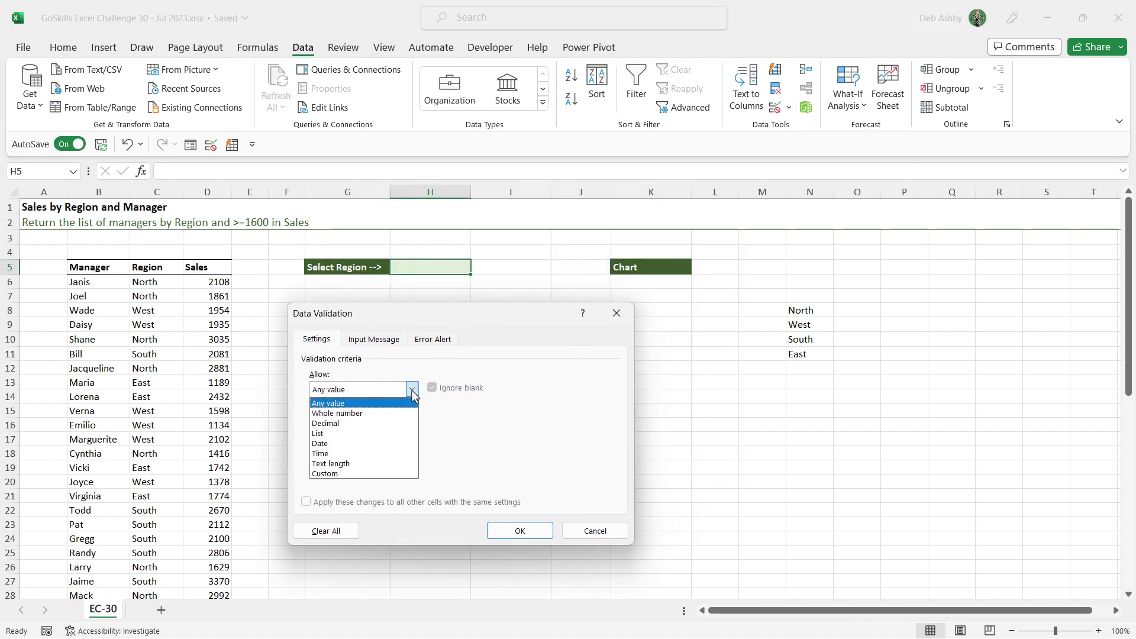
pyautogui.click(346, 433)
pyautogui.click(325, 452)
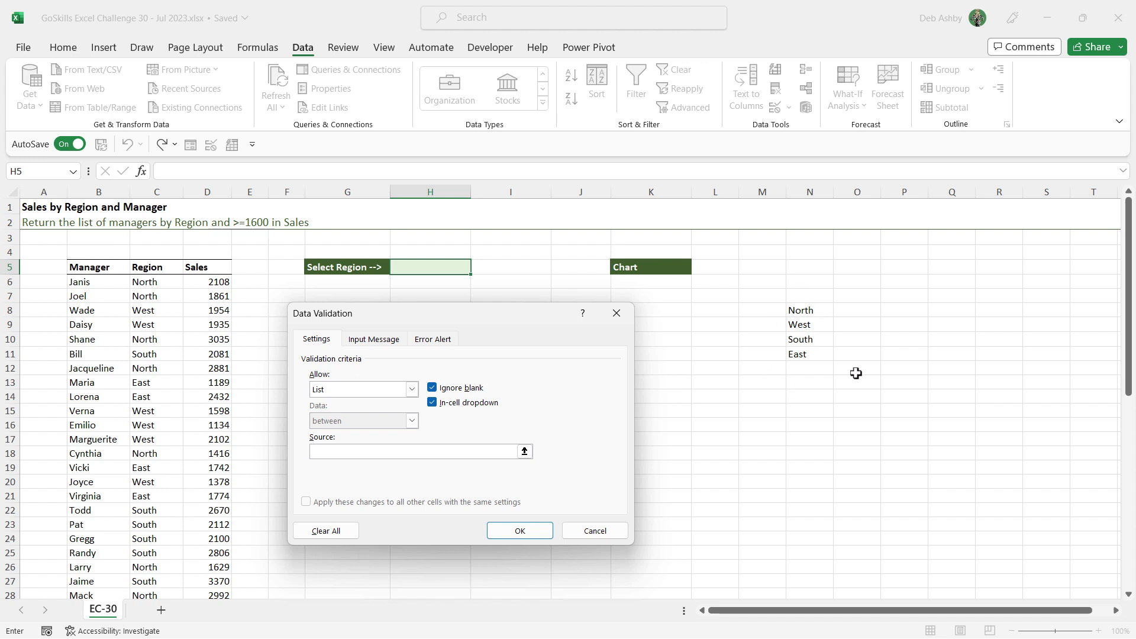
pyautogui.click(814, 312)
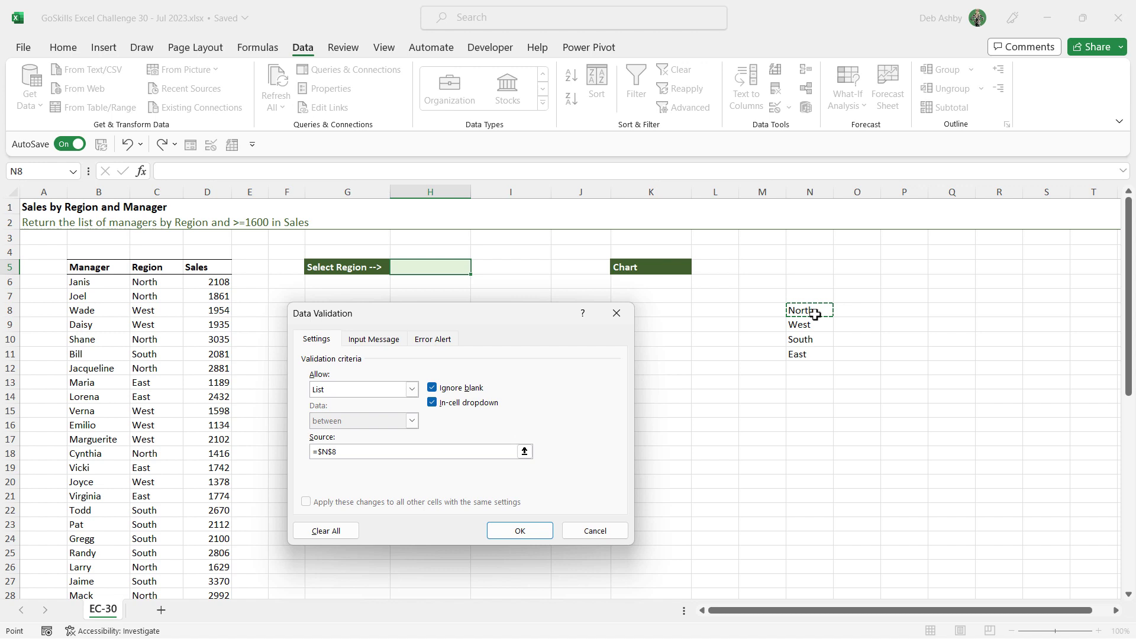
pyautogui.write('#')
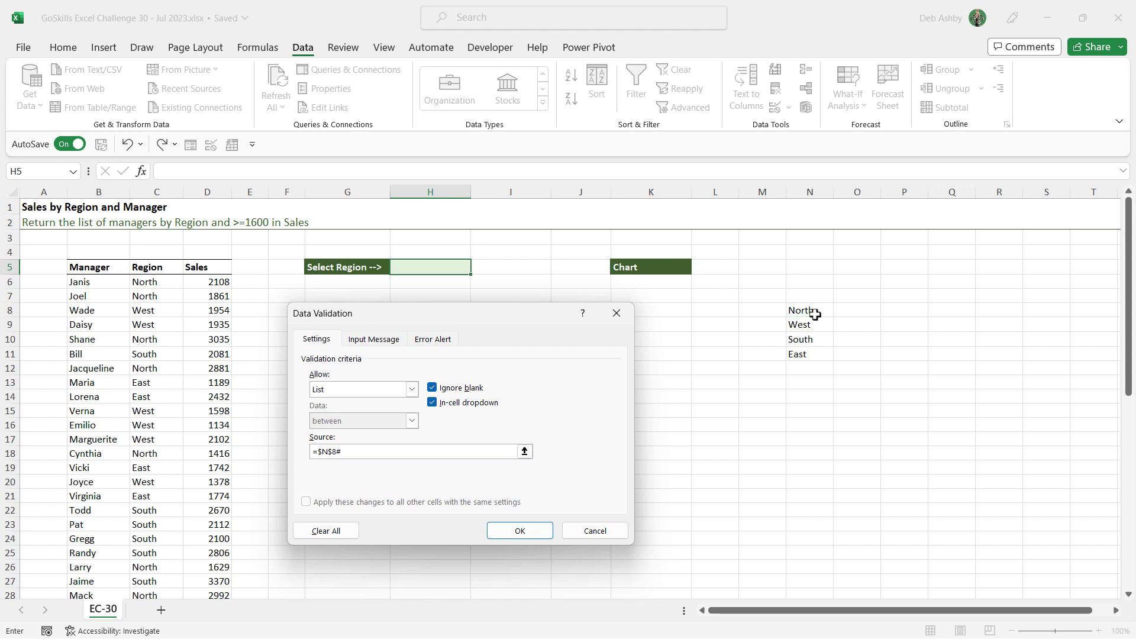
pyautogui.click(520, 531)
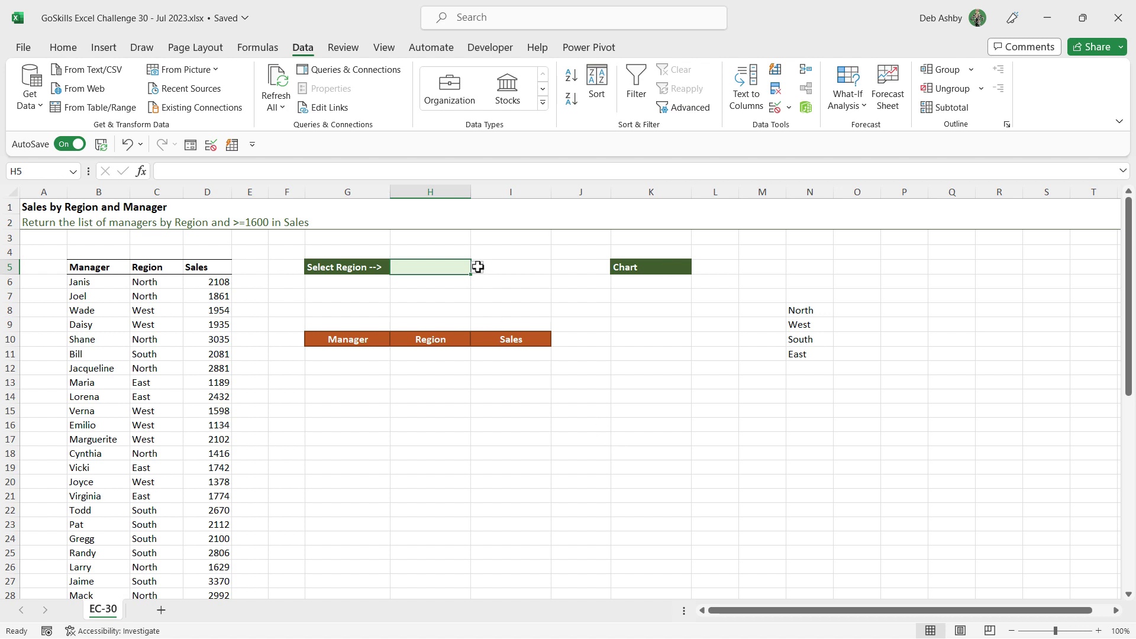
# - Test the H5 dropdown by picking South, then West, and finally East
pyautogui.click(477, 266)
pyautogui.click(452, 299)
pyautogui.click(477, 267)
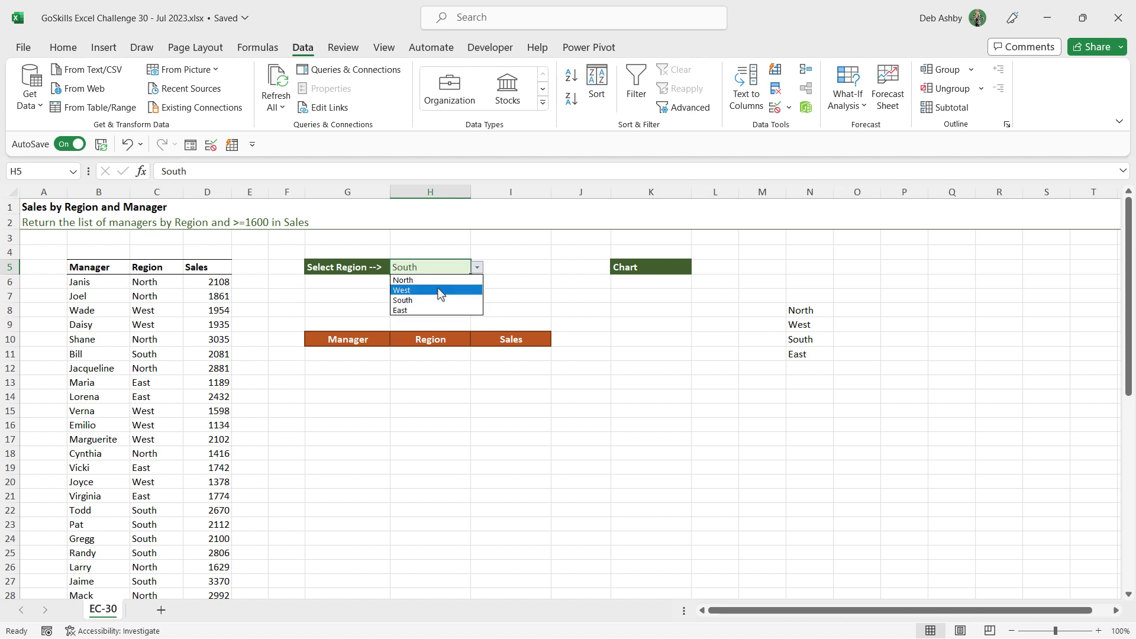
pyautogui.click(453, 289)
pyautogui.click(477, 267)
pyautogui.click(455, 307)
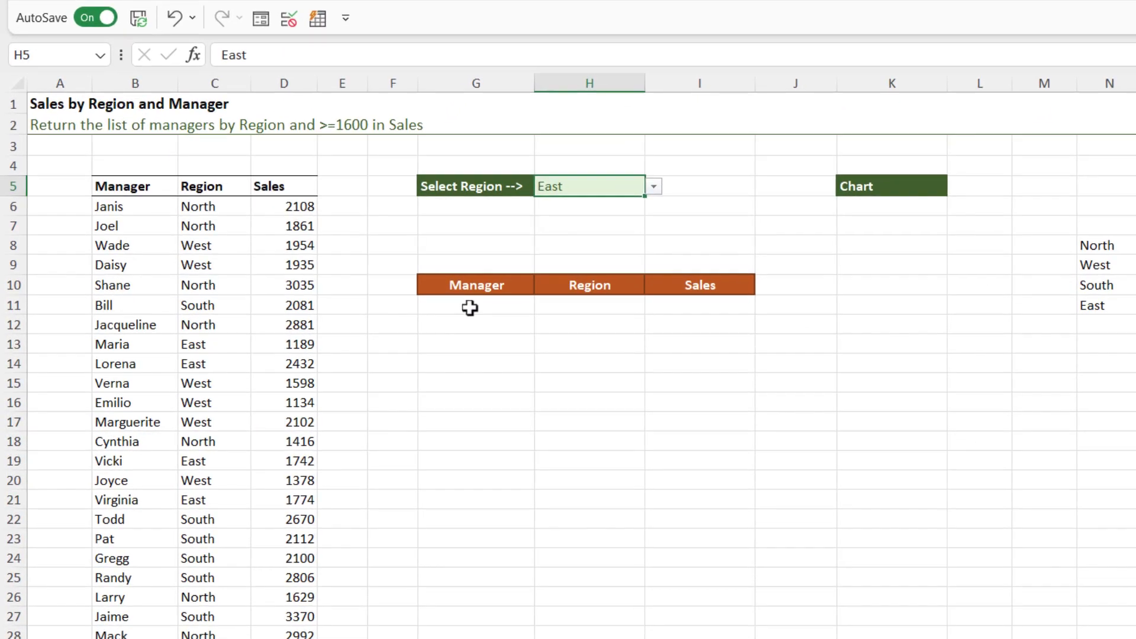
# - Start =FILTER(SalesbyManager,( in G11, using the whole table as the array
pyautogui.click(426, 327)
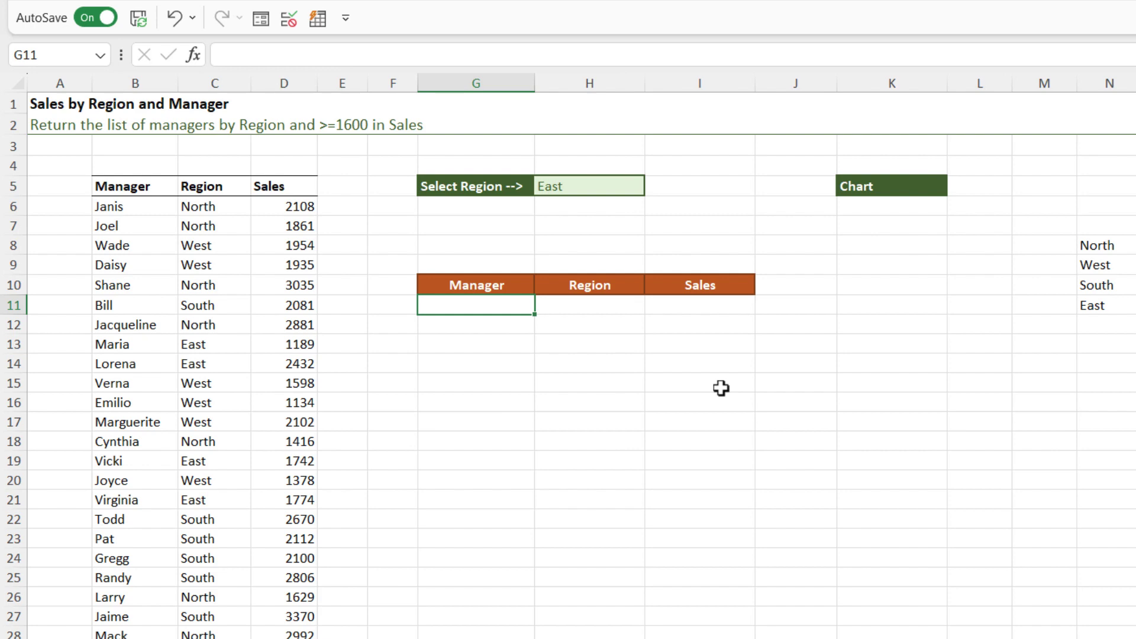
pyautogui.write('=FILTER(')
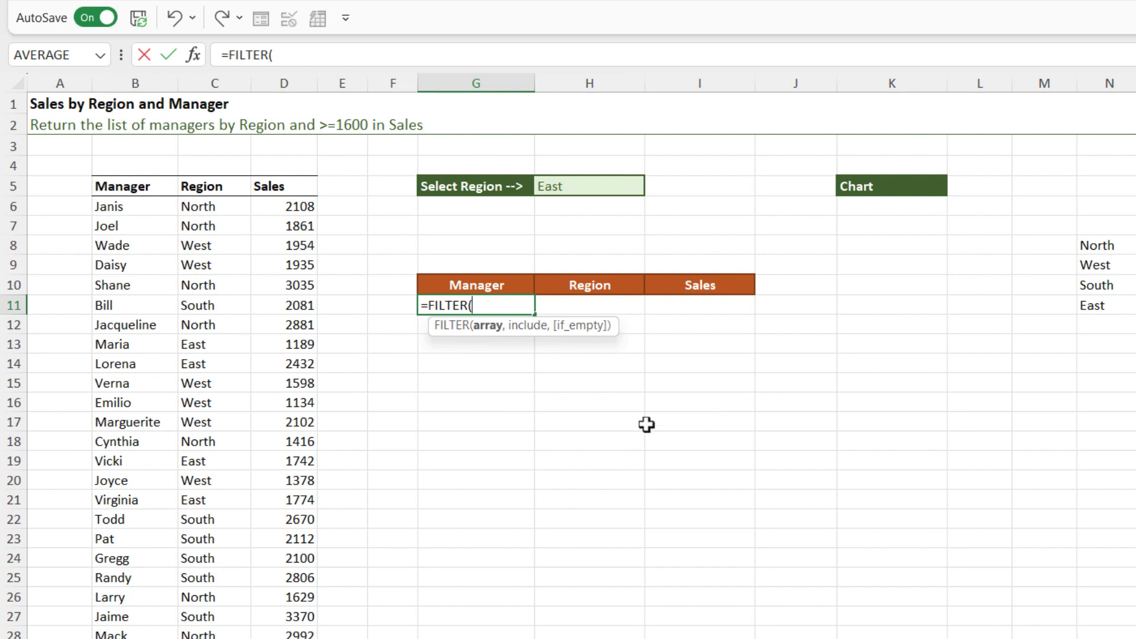
pyautogui.moveTo(141, 172); pyautogui.dragTo(284, 178)
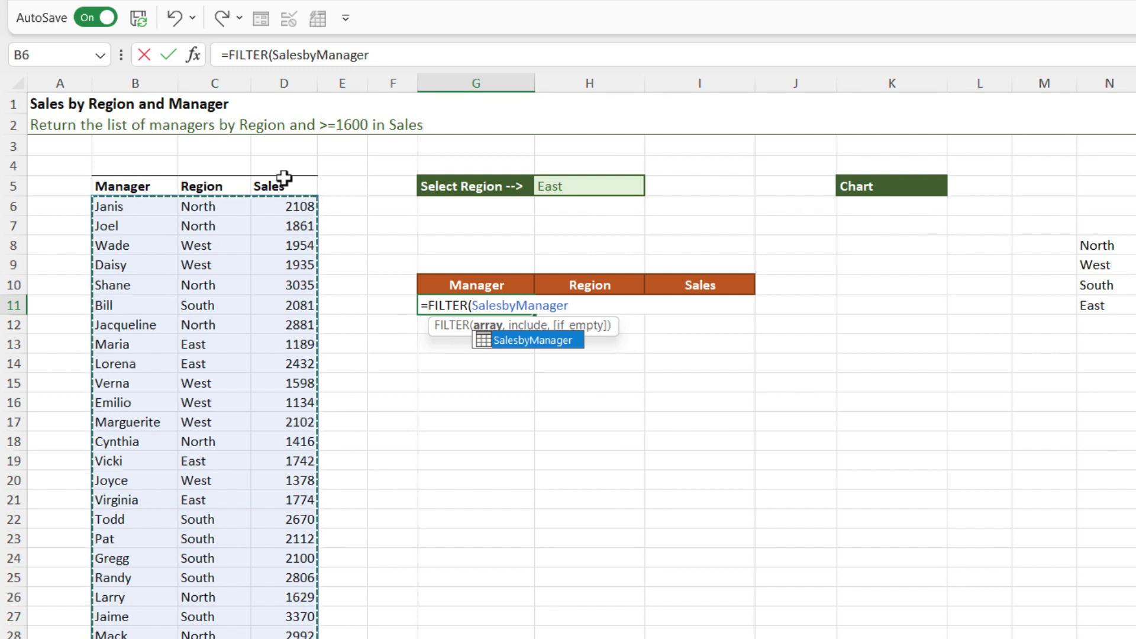
pyautogui.write(',')
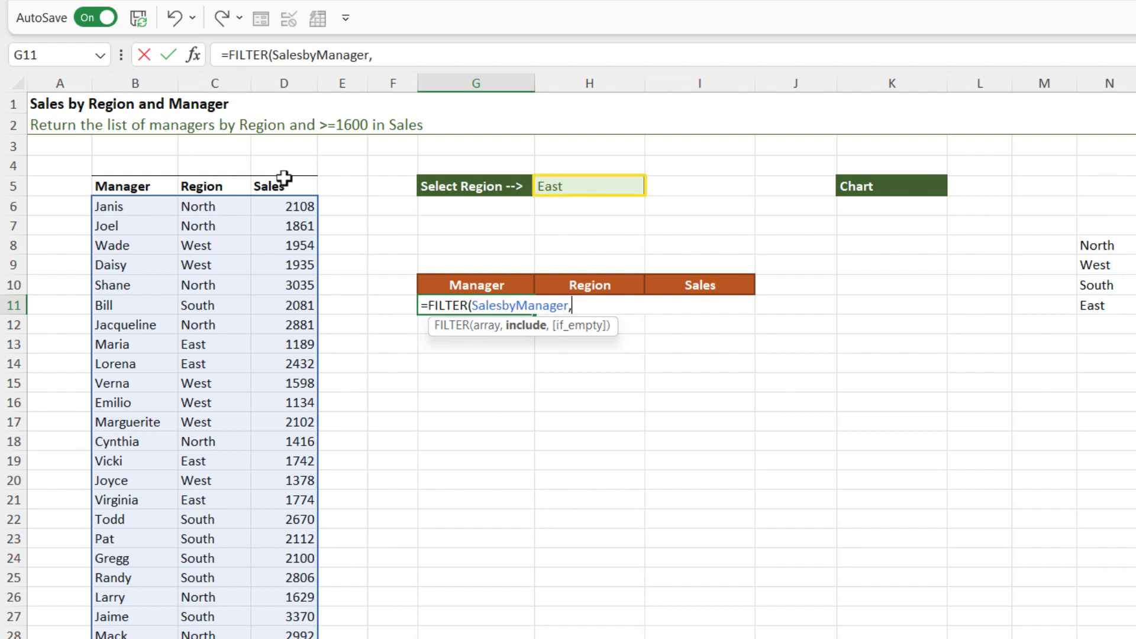
pyautogui.write('(')
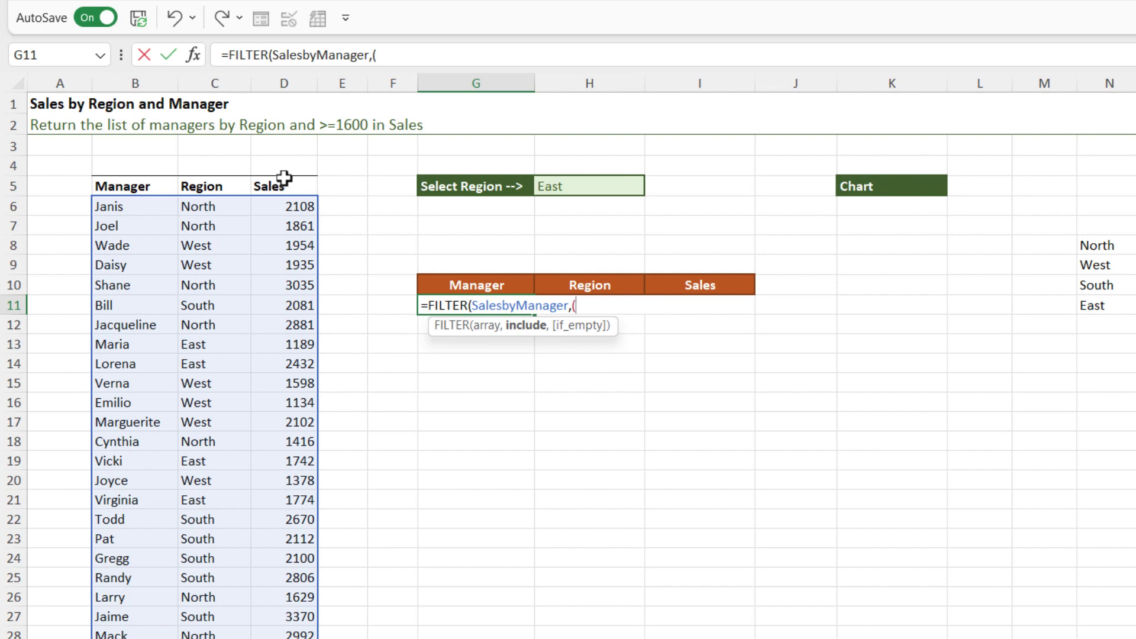
# - Finish the G11 FILTER with conditions Region=$H$5 times Sales>=1600 and commit it
pyautogui.click(222, 174)
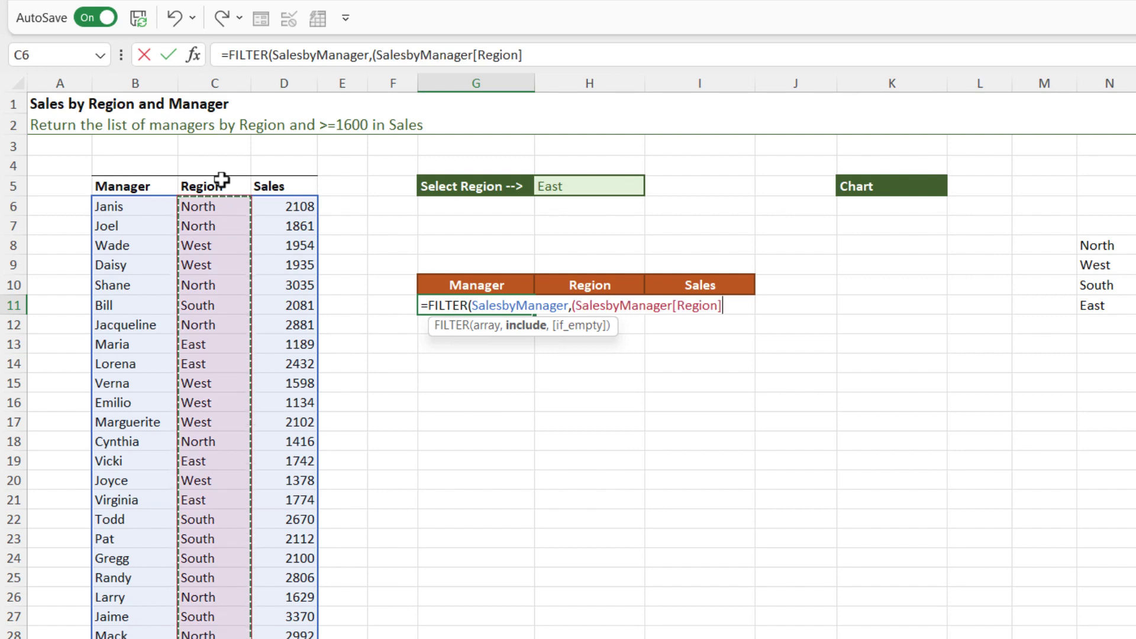
pyautogui.write('=')
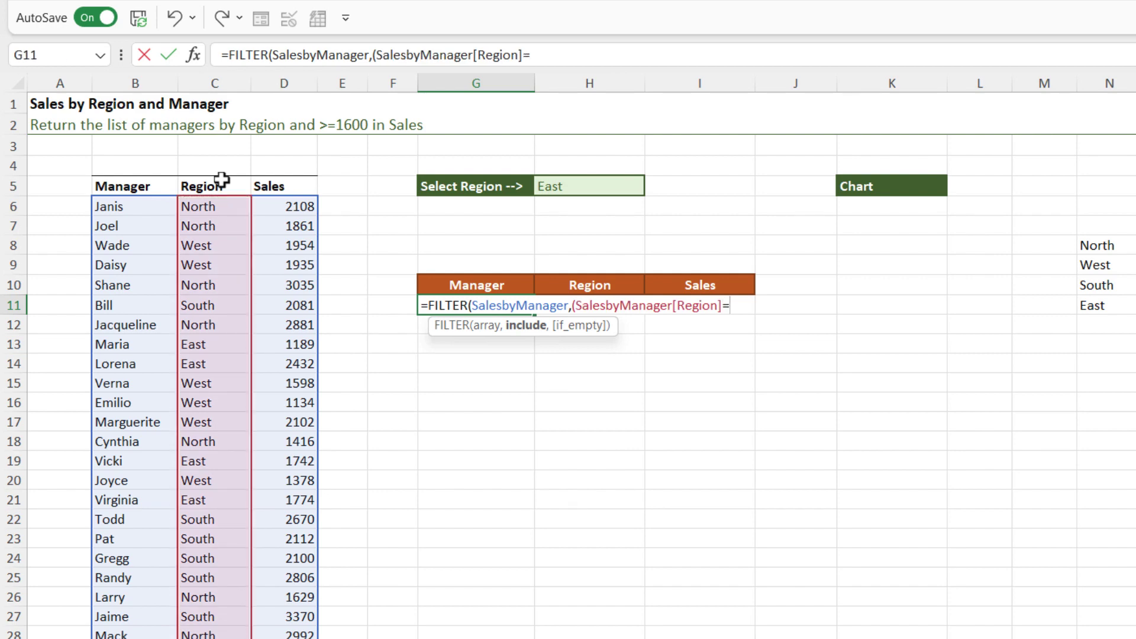
pyautogui.click(587, 184)
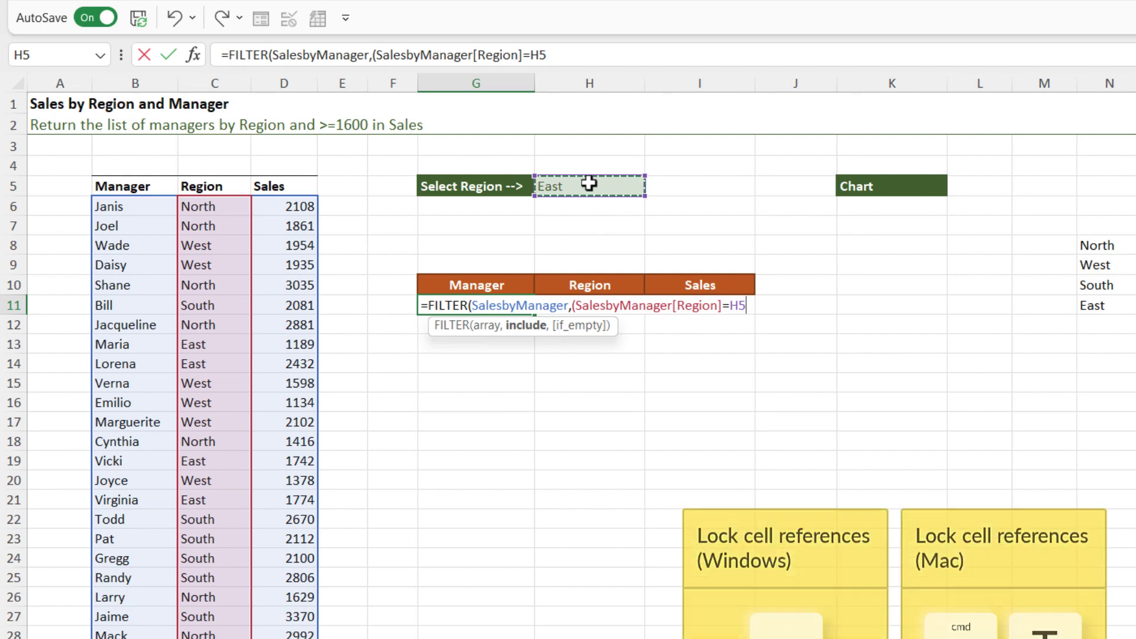
pyautogui.press('F4')
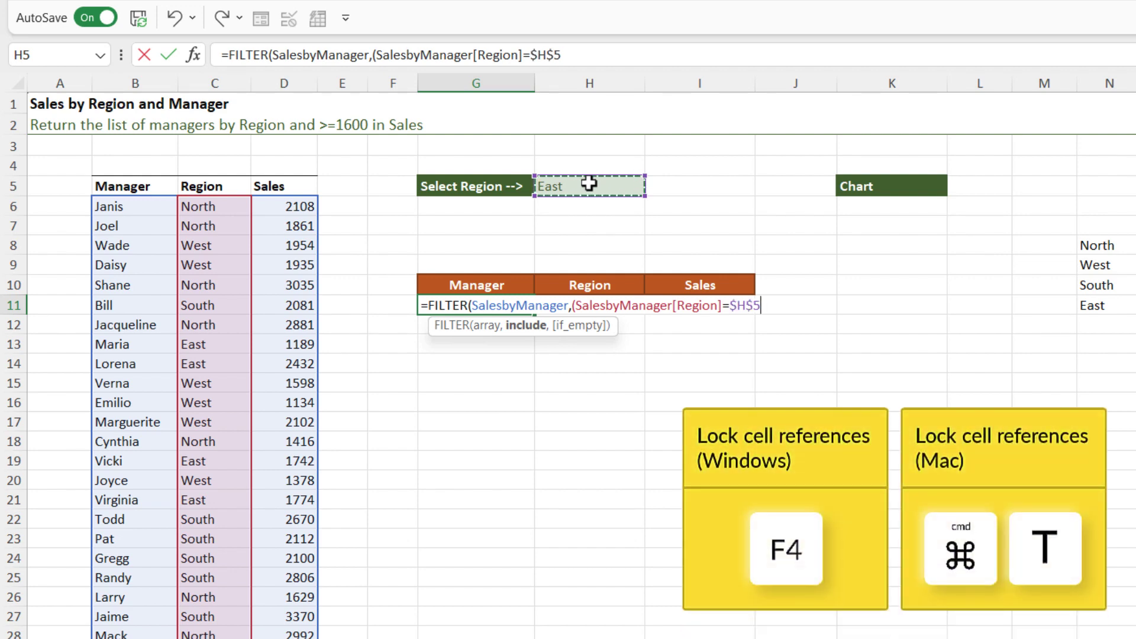
pyautogui.write(')')
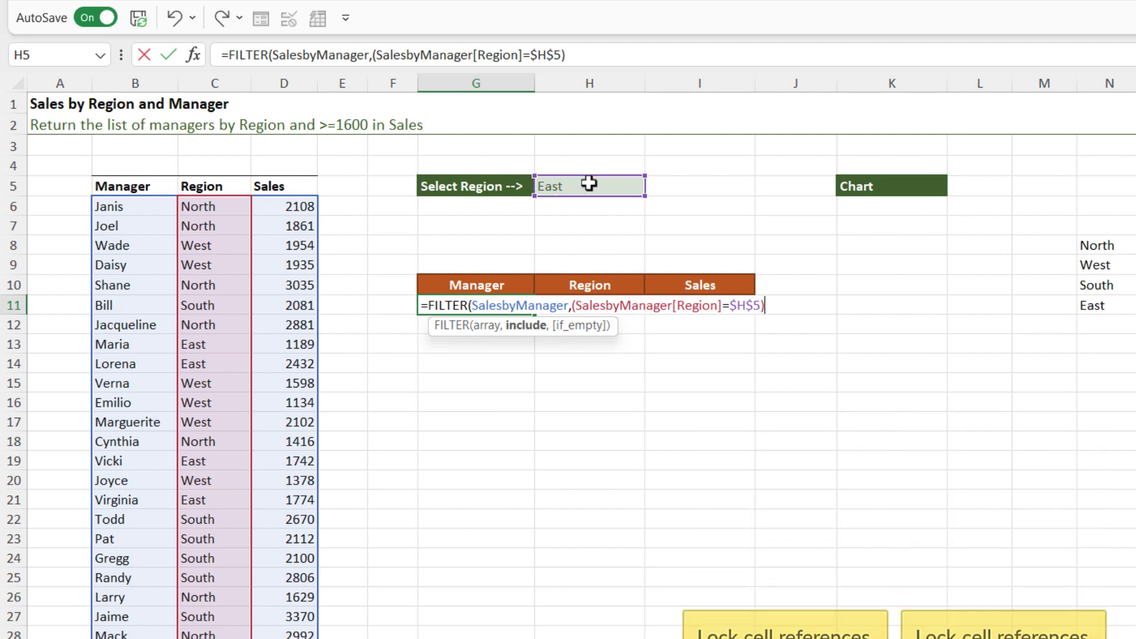
pyautogui.write('*')
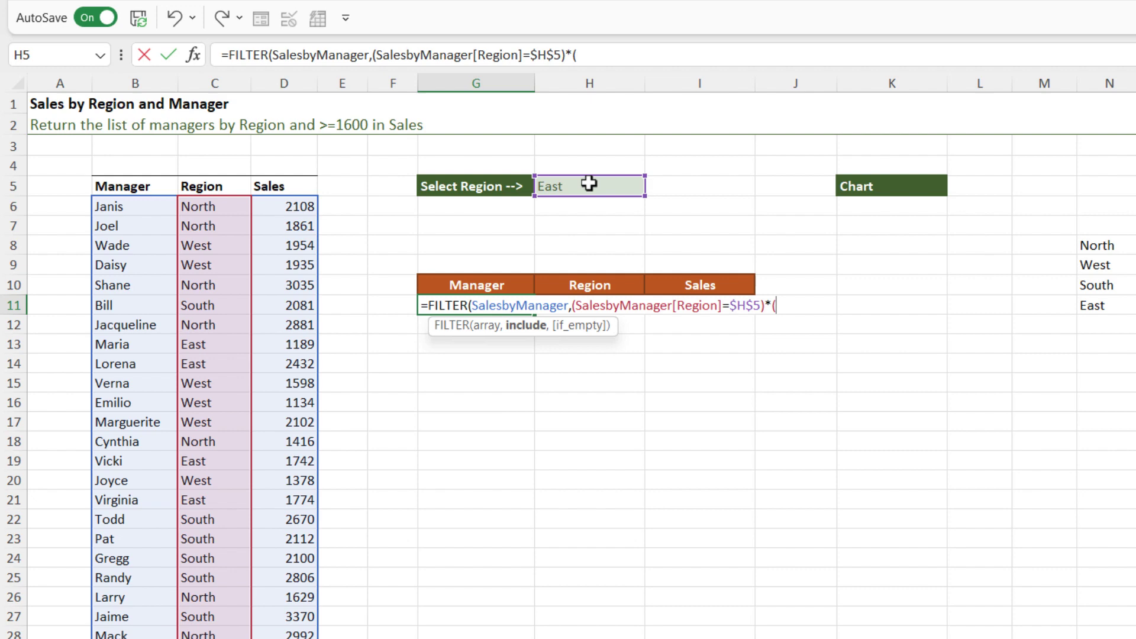
pyautogui.click(289, 171)
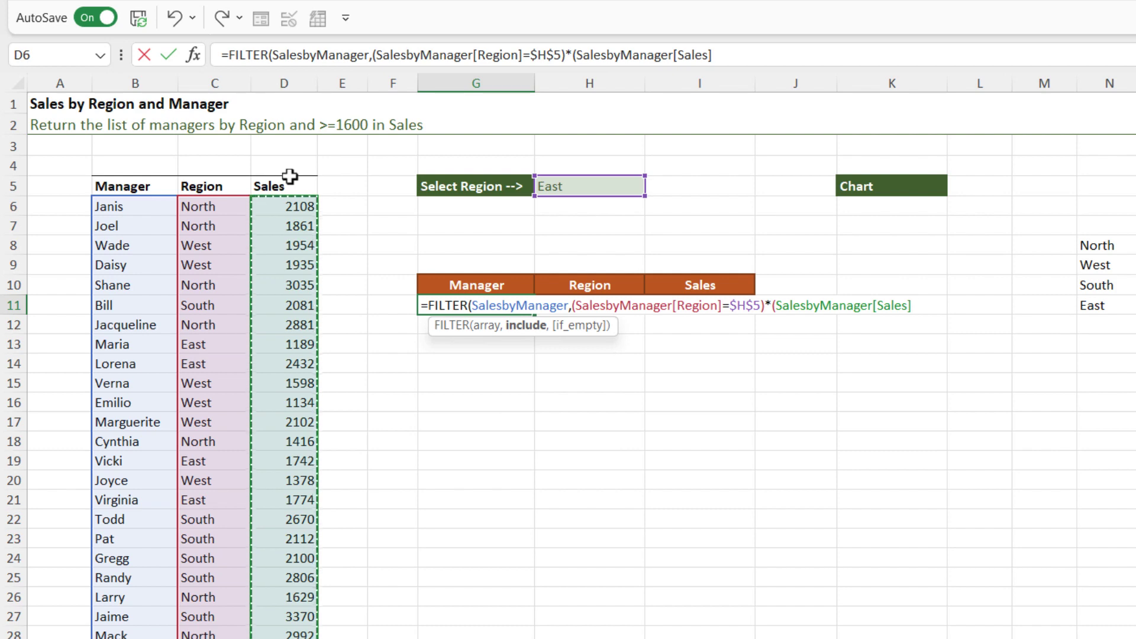
pyautogui.write('>=')
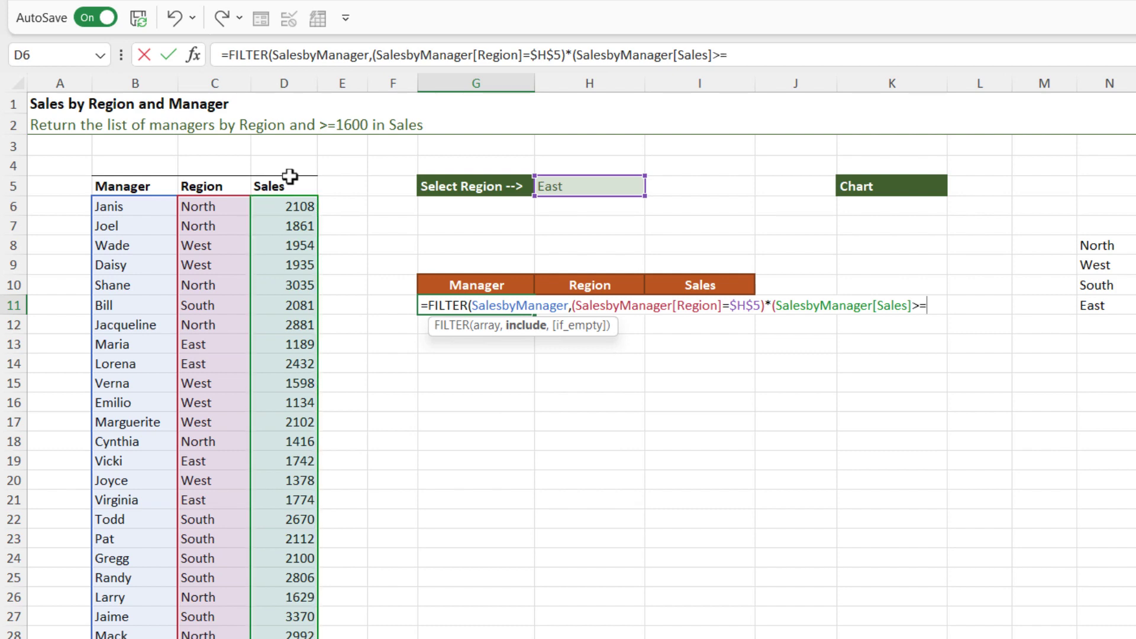
pyautogui.write('1600)')
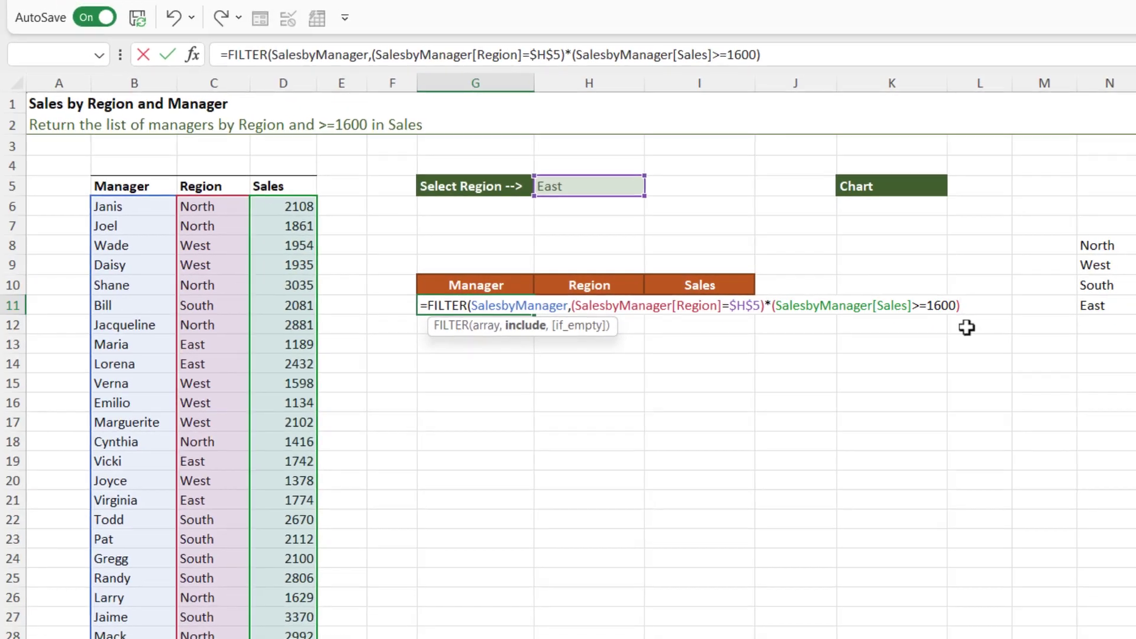
pyautogui.write(')')
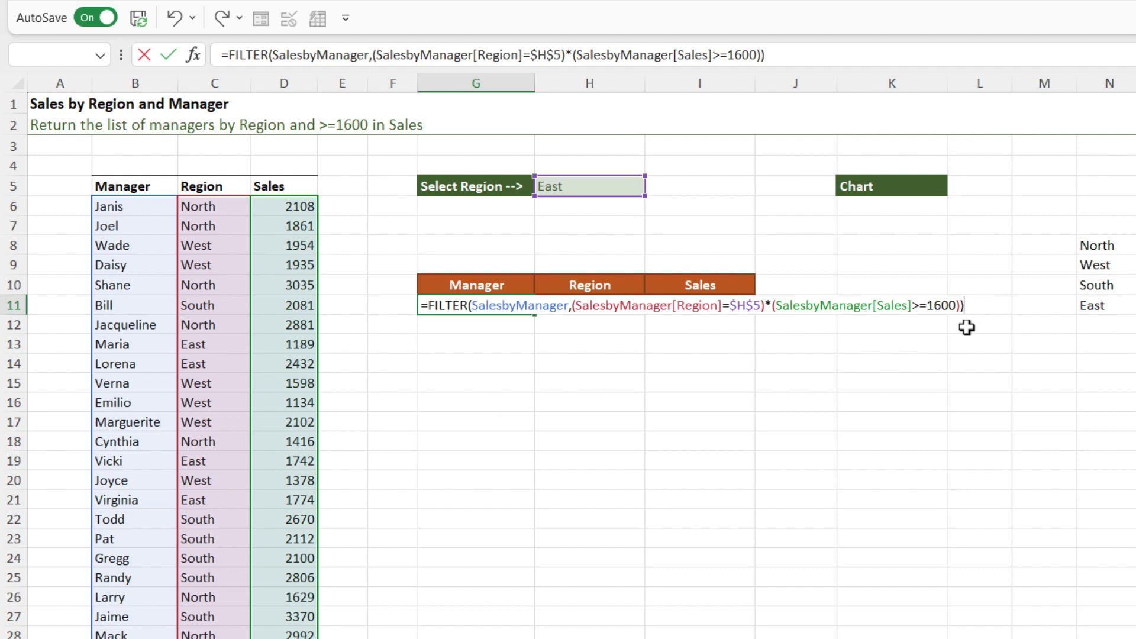
pyautogui.press('Return')
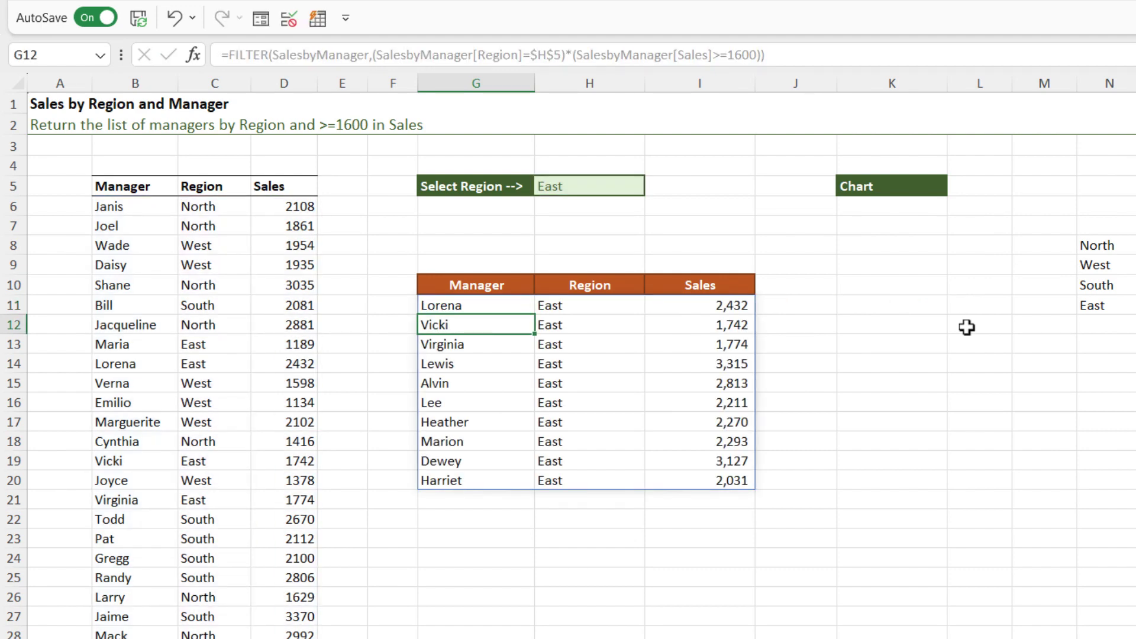
pyautogui.click(638, 187)
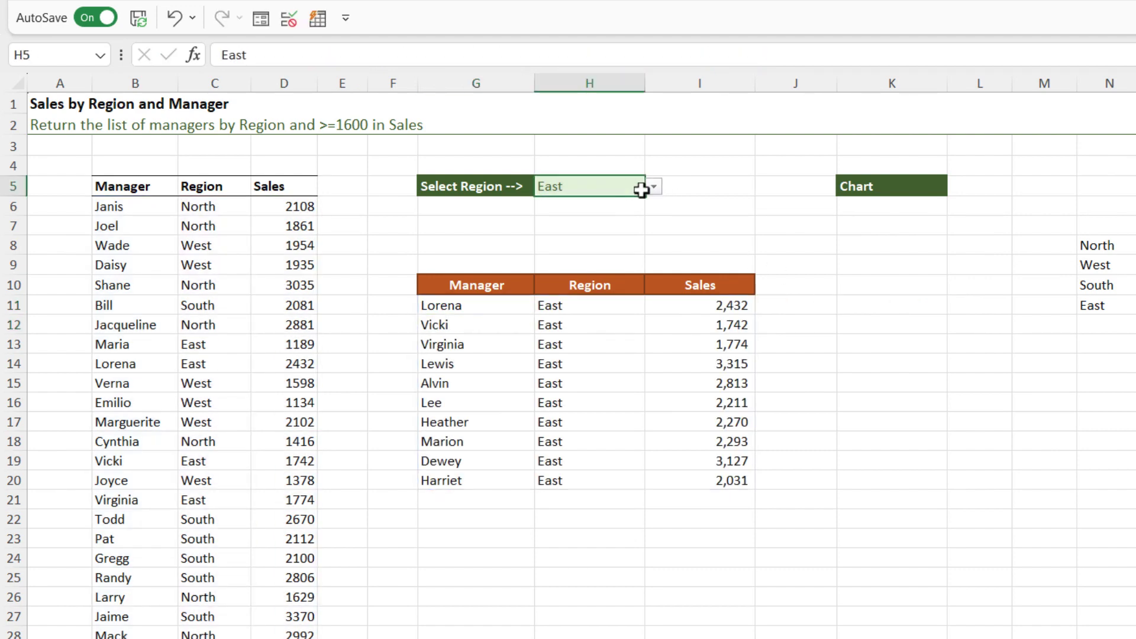
pyautogui.click(654, 188)
pyautogui.click(621, 203)
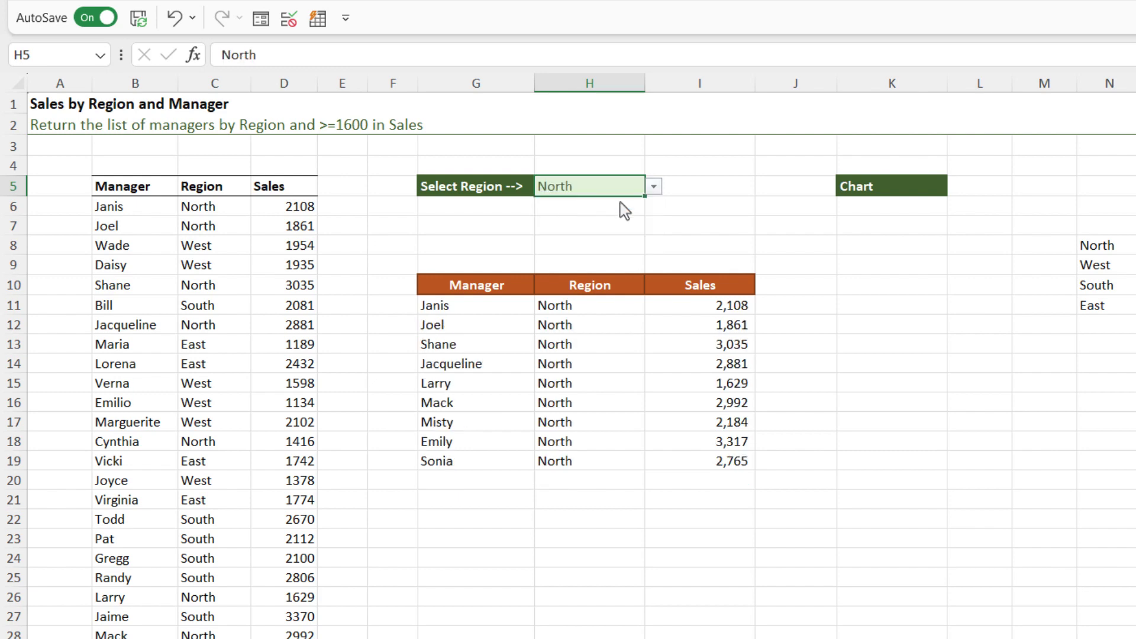
pyautogui.click(653, 188)
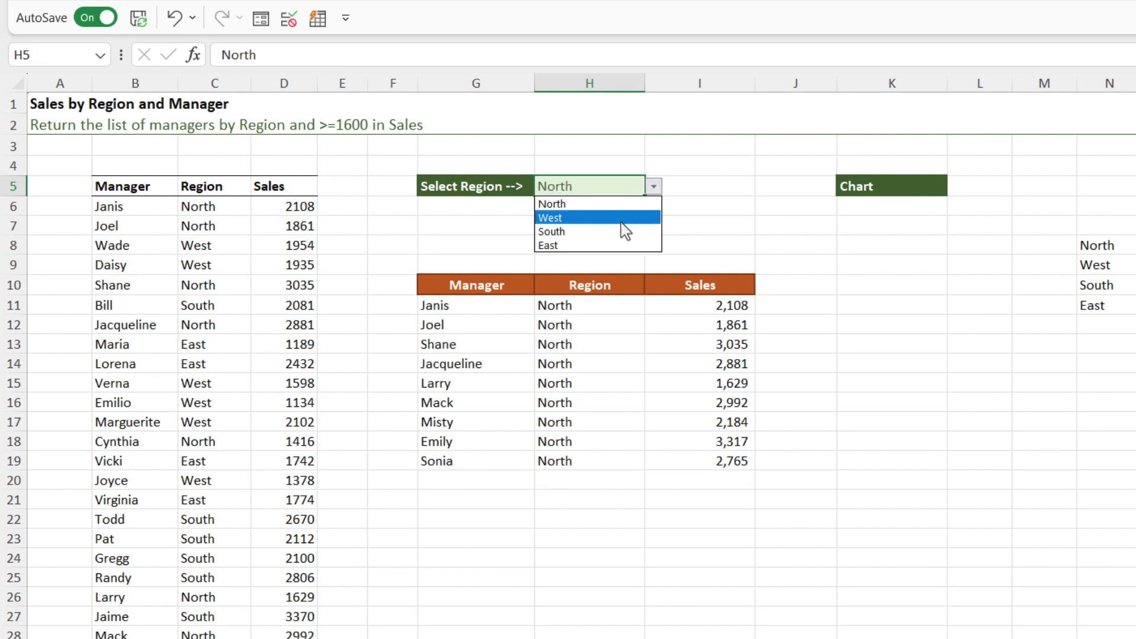
pyautogui.click(622, 219)
pyautogui.click(654, 188)
pyautogui.click(620, 245)
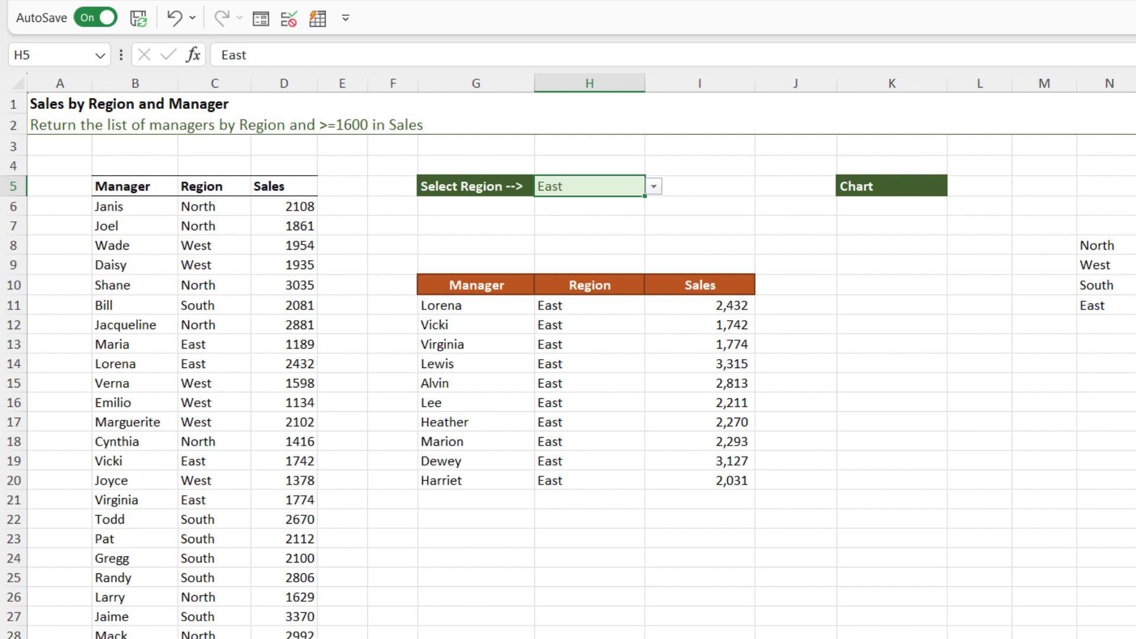
pyautogui.click(601, 368)
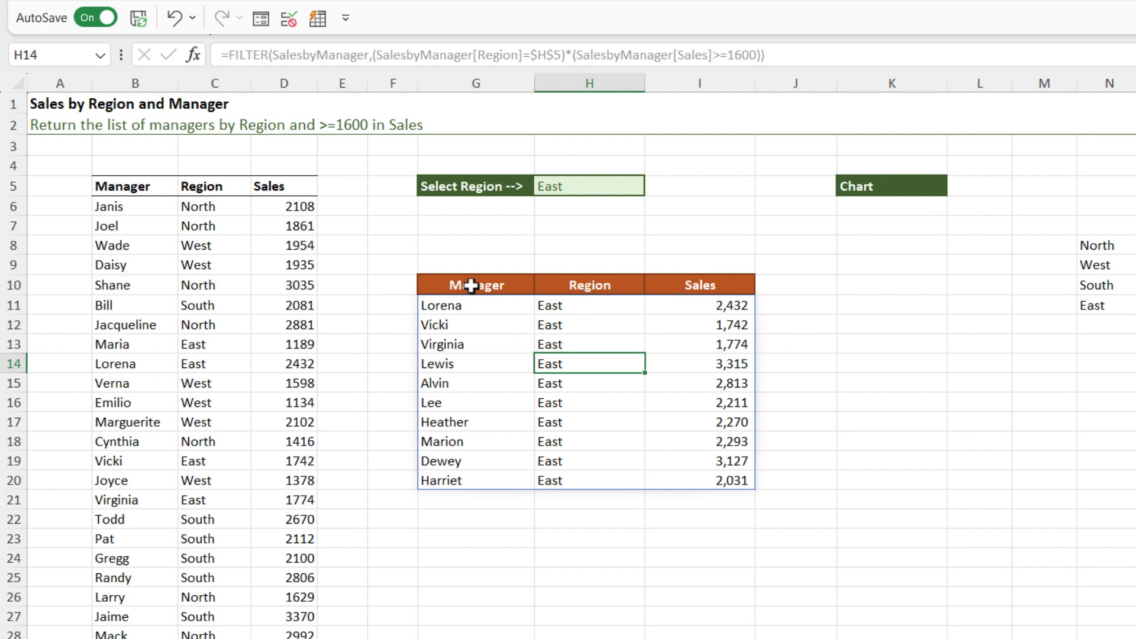
# - Chart G10:G20 and I10:I20 as a clustered column chart, placed and widened under Chart
pyautogui.moveTo(471, 287); pyautogui.dragTo(466, 480)
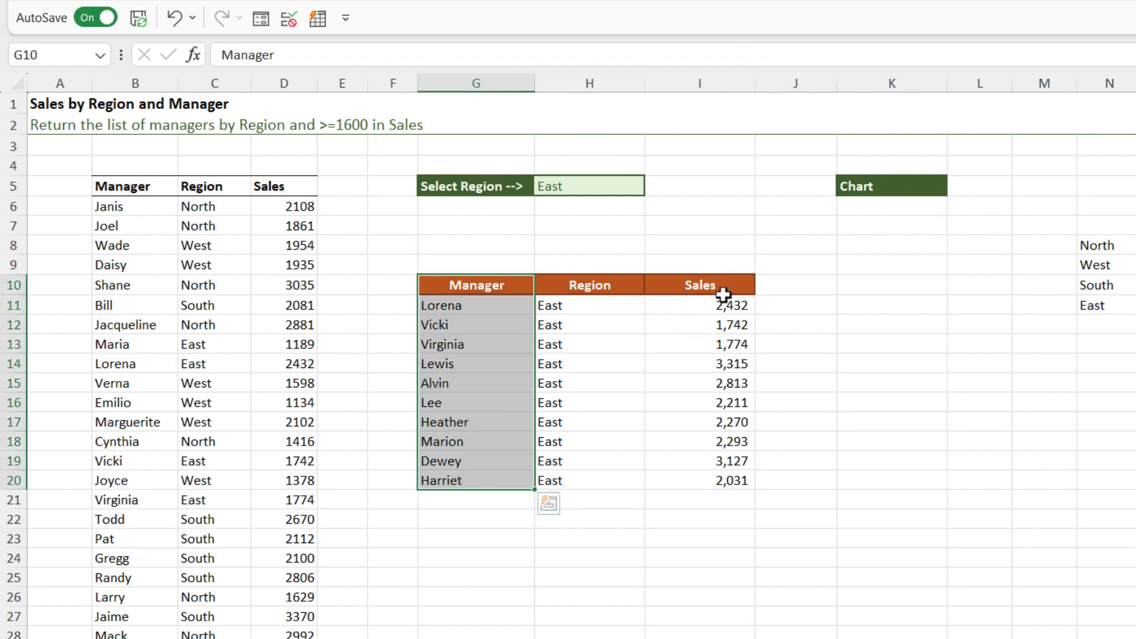
pyautogui.moveTo(723, 290); pyautogui.dragTo(723, 481)
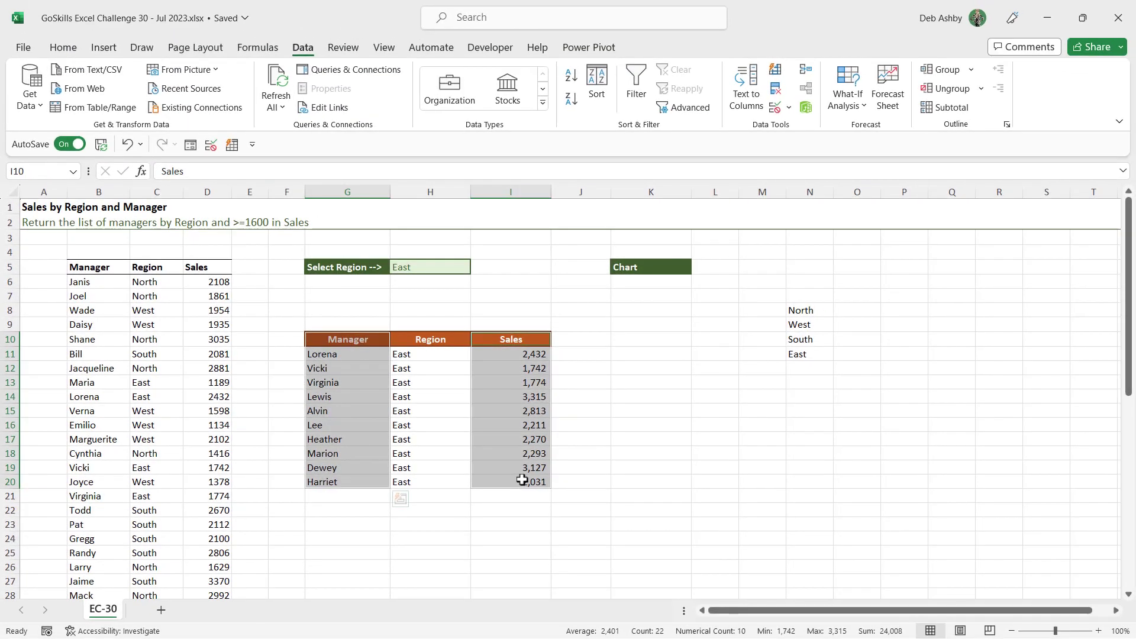
pyautogui.click(104, 47)
pyautogui.click(413, 69)
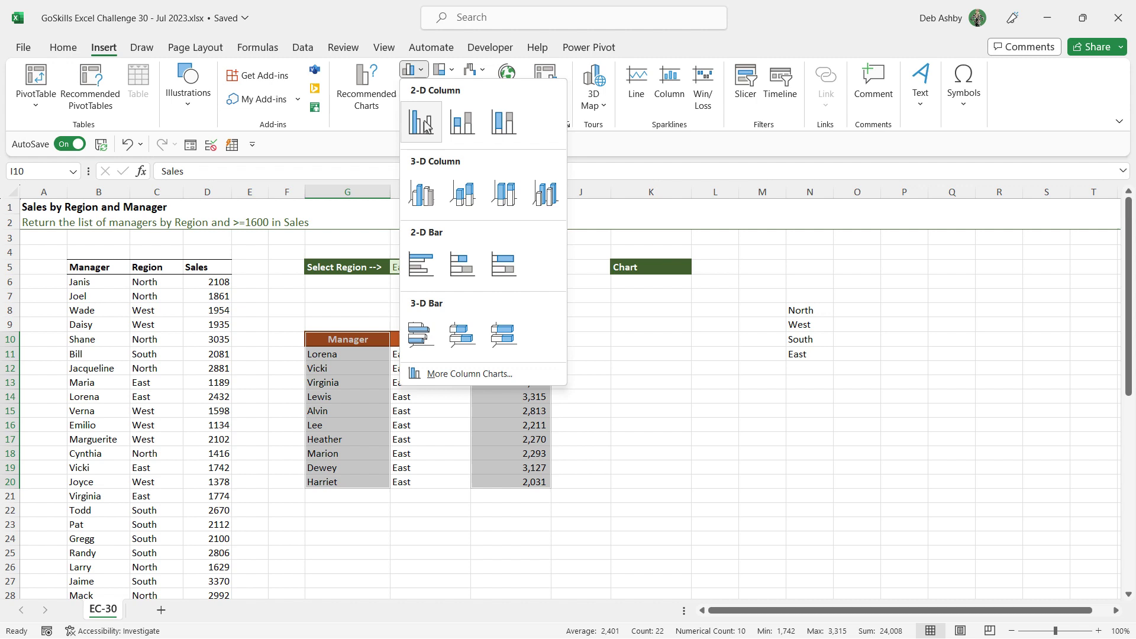
pyautogui.click(424, 134)
pyautogui.moveTo(490, 313); pyautogui.dragTo(699, 301)
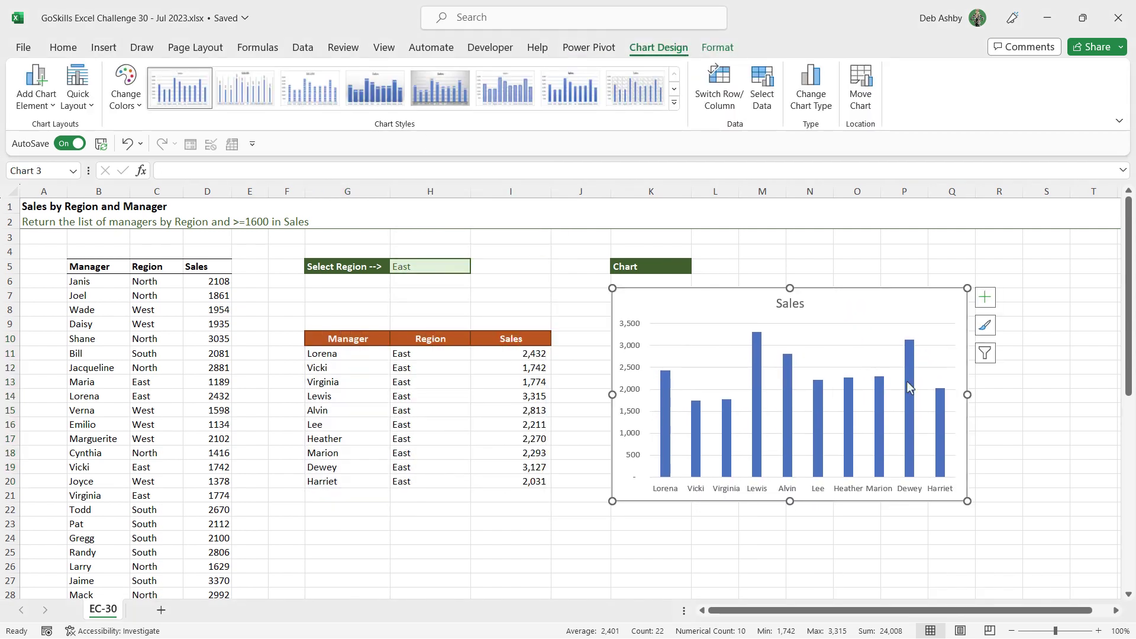
pyautogui.moveTo(974, 395); pyautogui.dragTo(1083, 395)
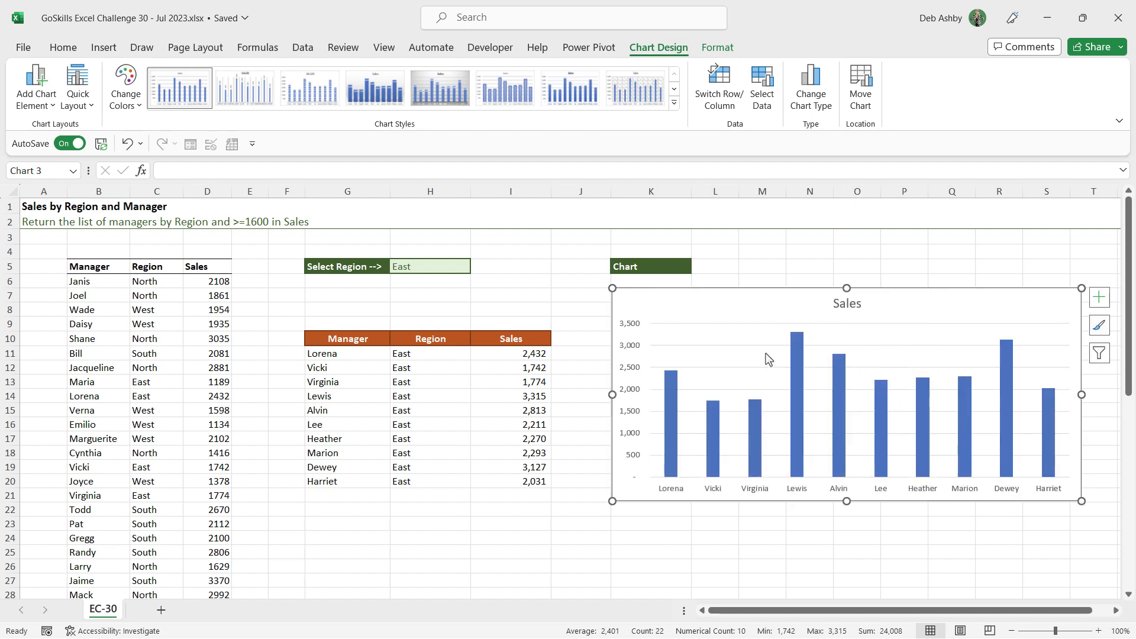
# - Apply chart Style 6 and a green colour palette
pyautogui.click(674, 103)
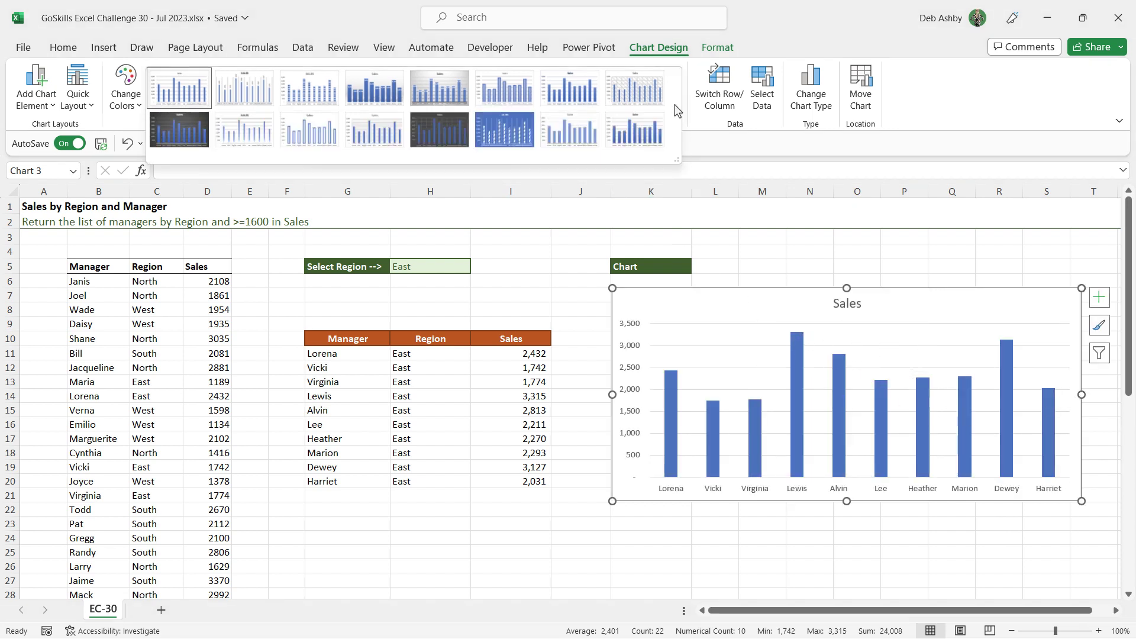
pyautogui.click(518, 96)
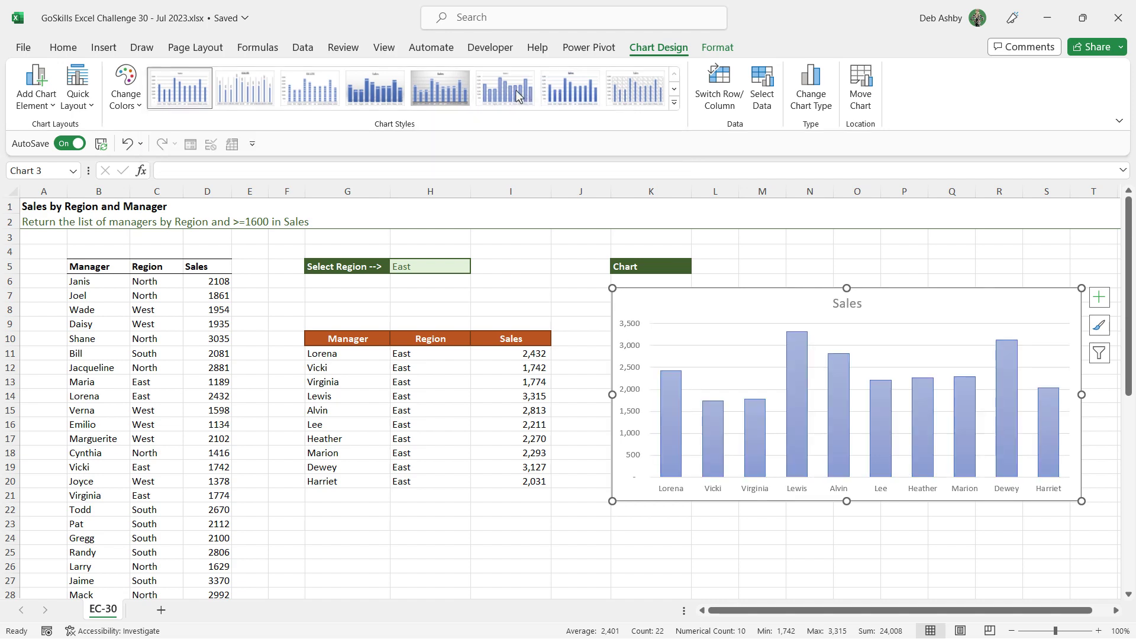
pyautogui.click(124, 100)
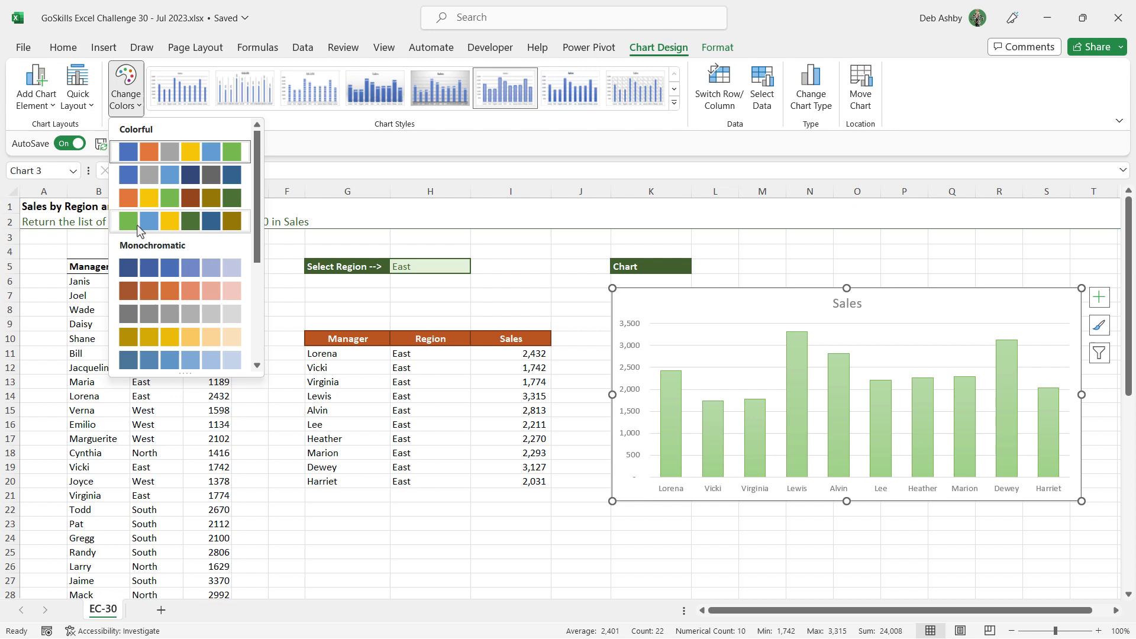
pyautogui.click(139, 230)
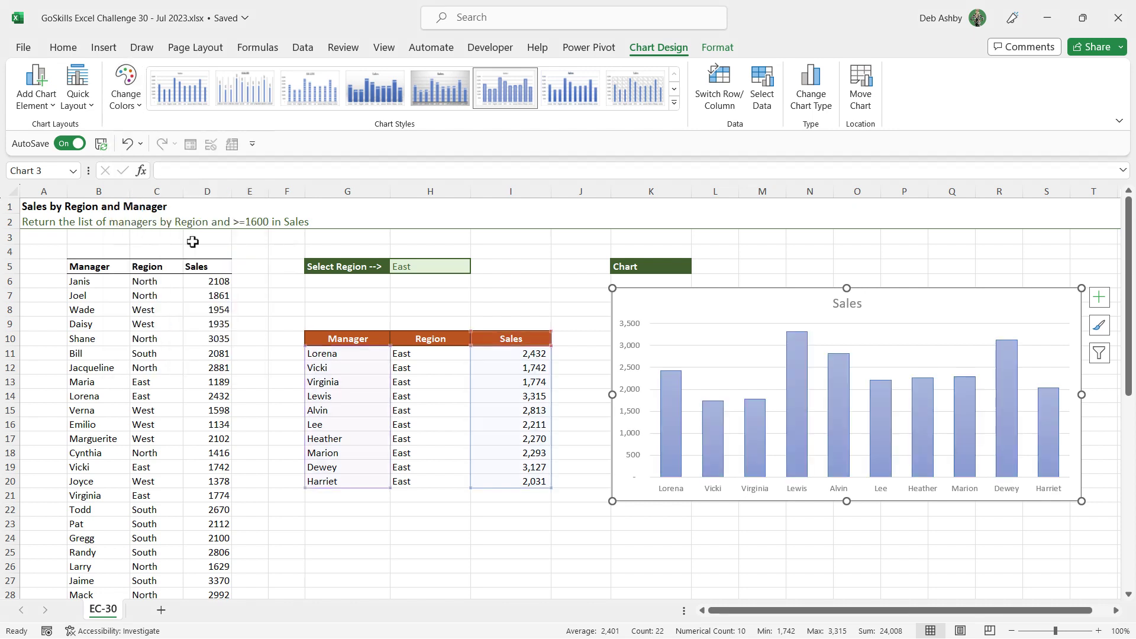
# - Add data labels to the bars and position them at Inside End
pyautogui.click(790, 409)
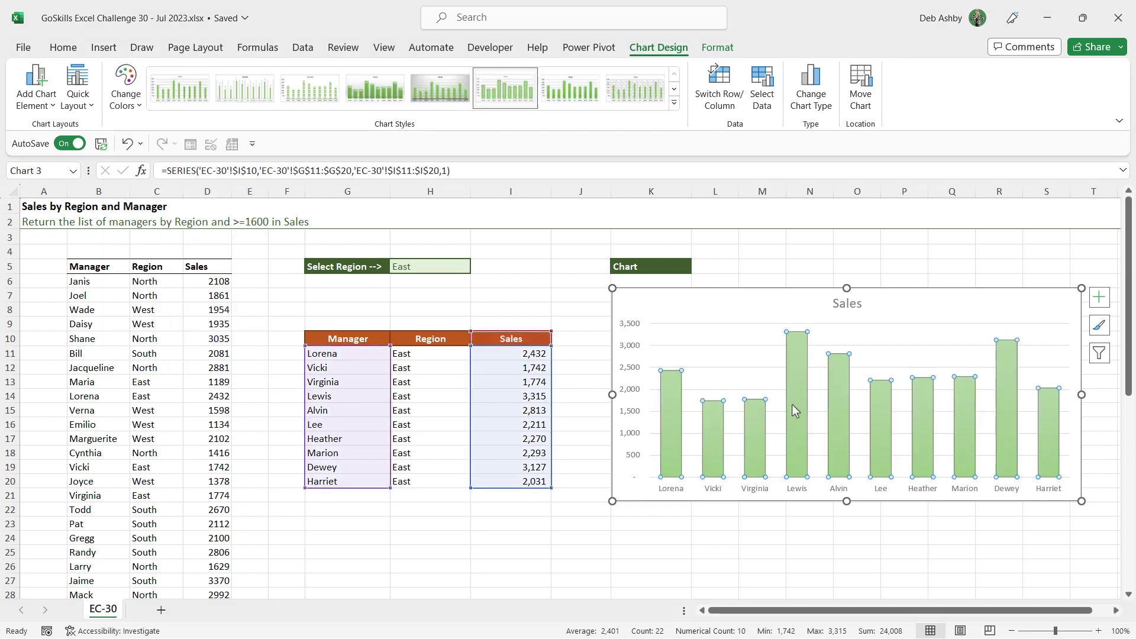
pyautogui.rightClick(793, 408)
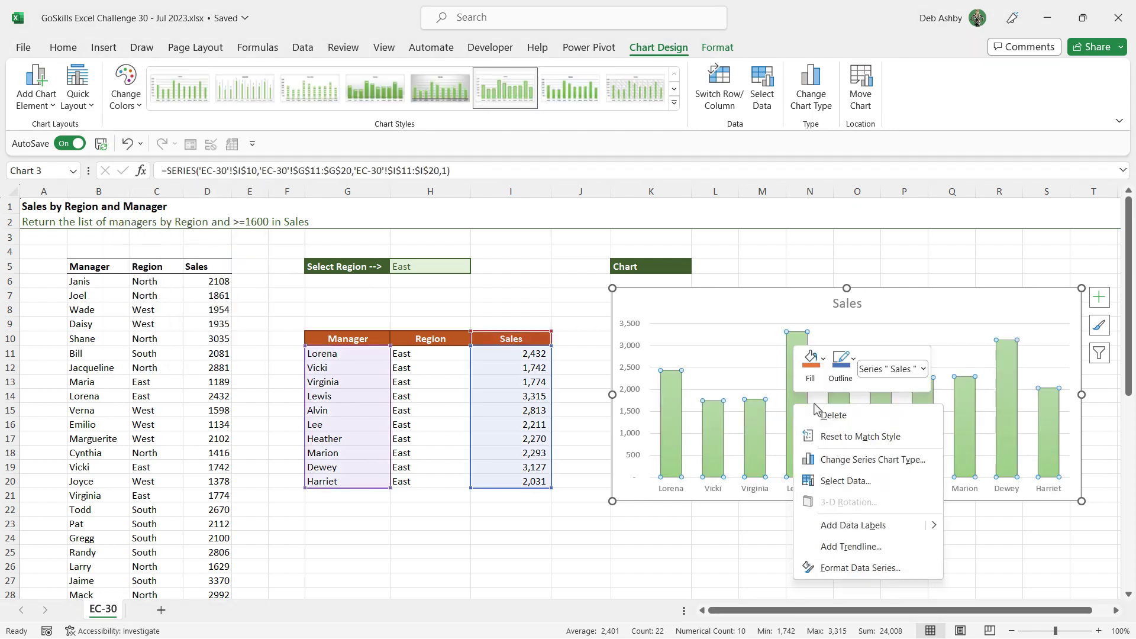
pyautogui.click(852, 526)
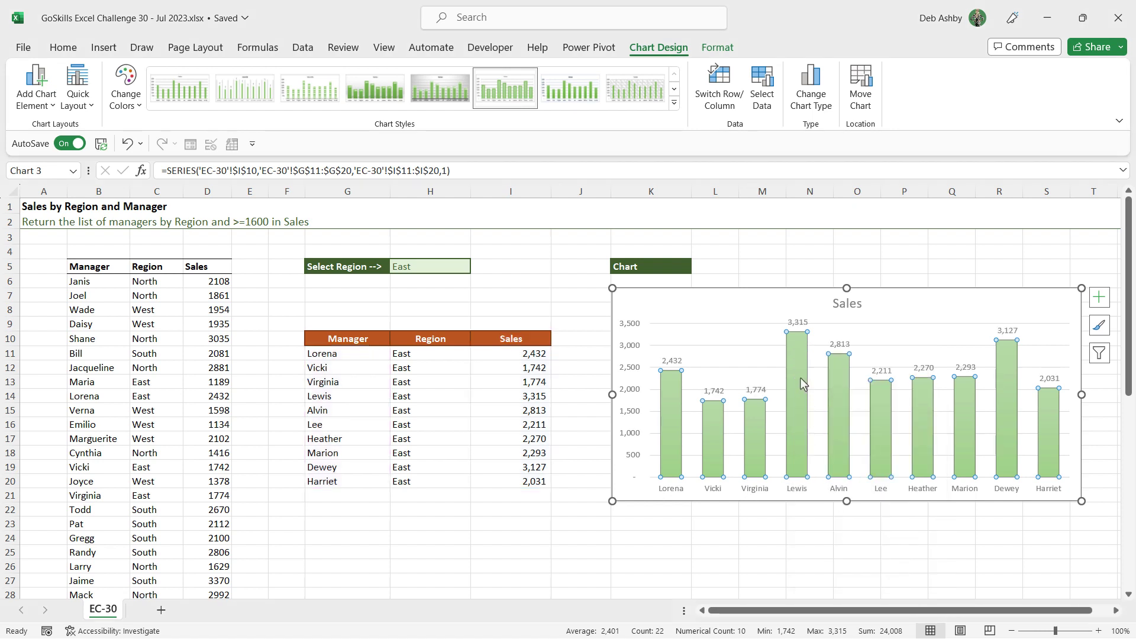
pyautogui.click(798, 324)
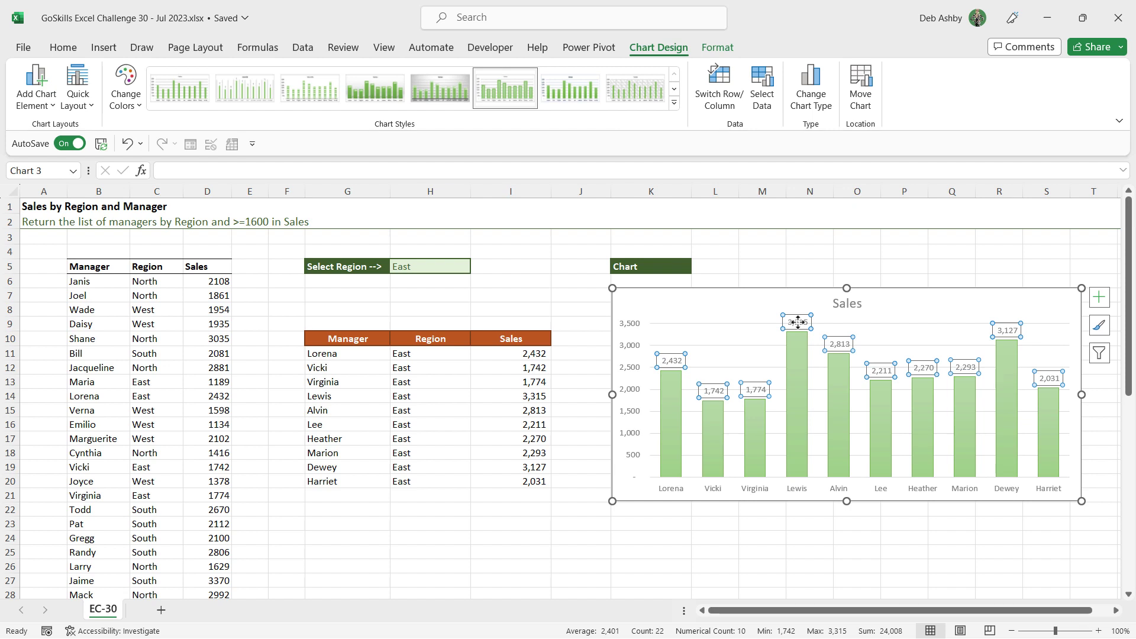
pyautogui.hotkey('ctrl', '1')
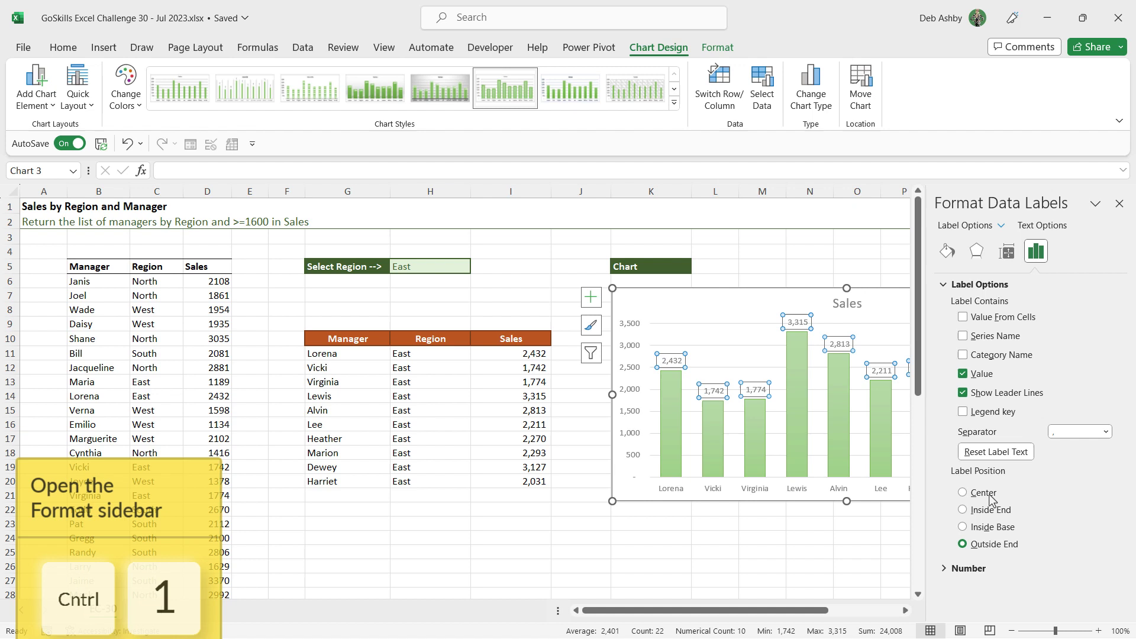
pyautogui.click(962, 510)
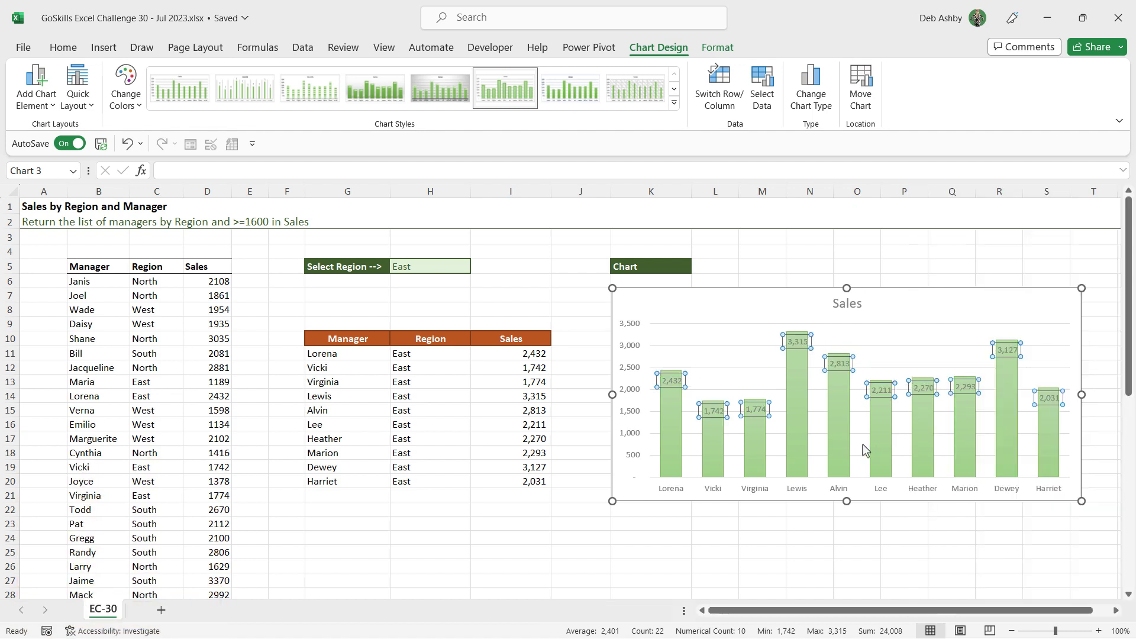
# - Set the bar series Gap Width to 58%
pyautogui.scroll(-1, 836, 426)
pyautogui.click(840, 418)
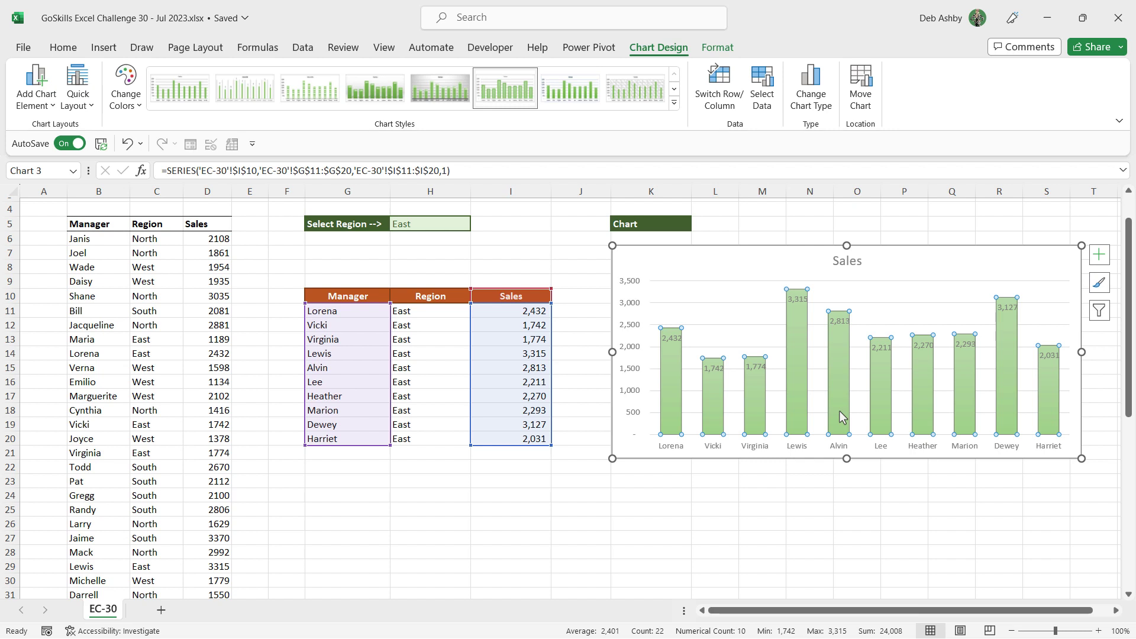
pyautogui.hotkey('ctrl', '1')
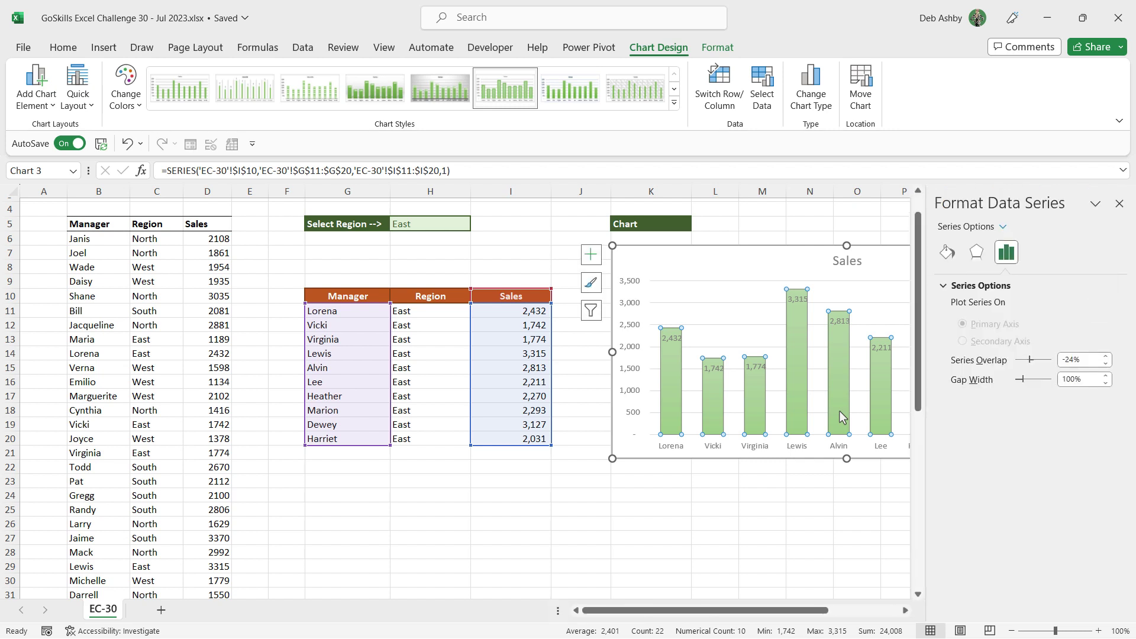
pyautogui.moveTo(1023, 380); pyautogui.dragTo(1019, 381)
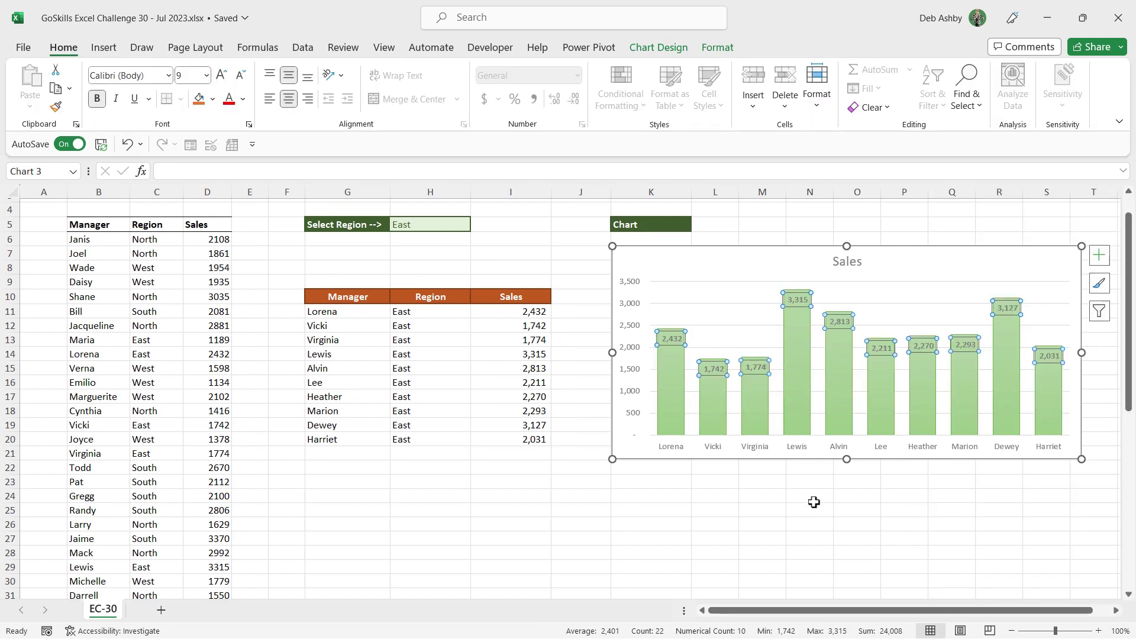
# - Switch the H5 region through North and West, ending on South to show its eleven managers
pyautogui.click(811, 509)
pyautogui.scroll(1, 1131, 420)
pyautogui.click(408, 267)
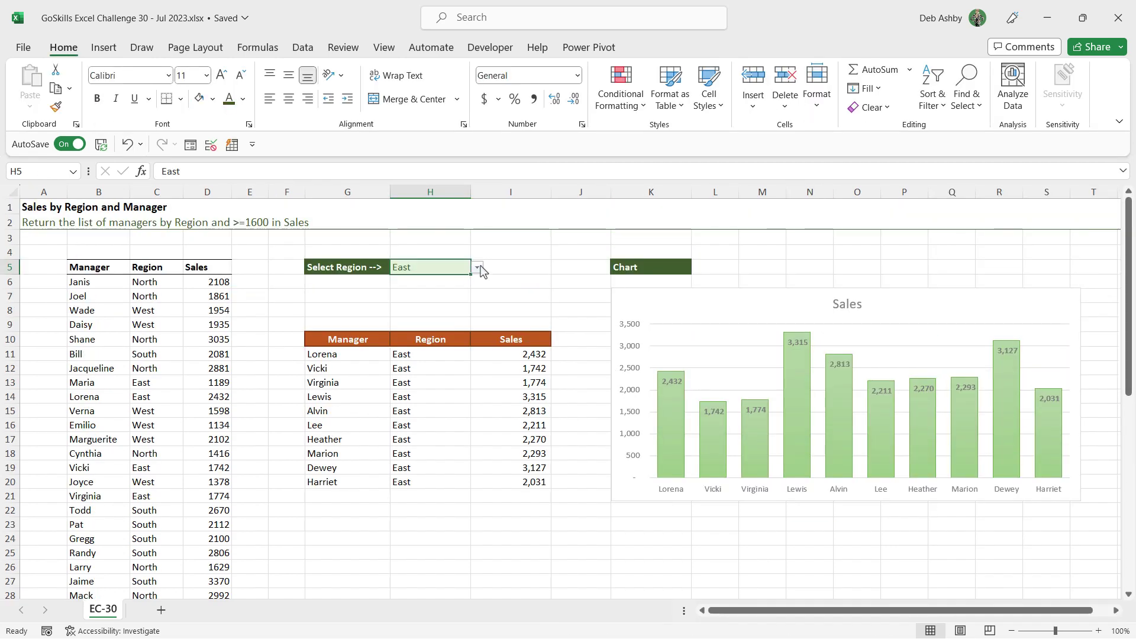
pyautogui.click(477, 267)
pyautogui.click(440, 280)
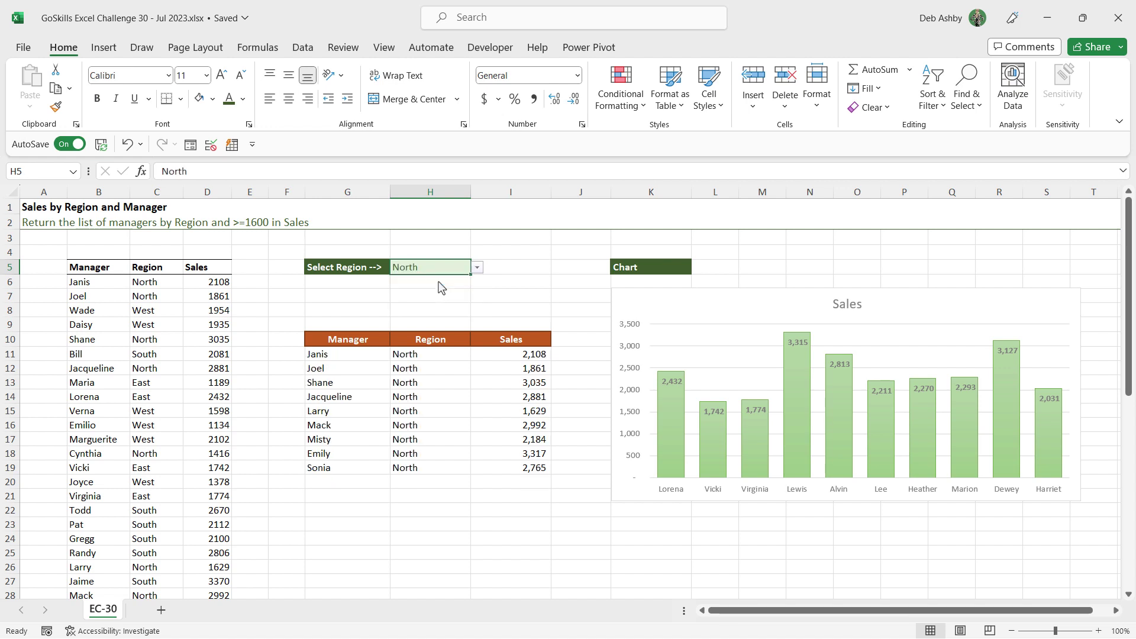
pyautogui.click(477, 268)
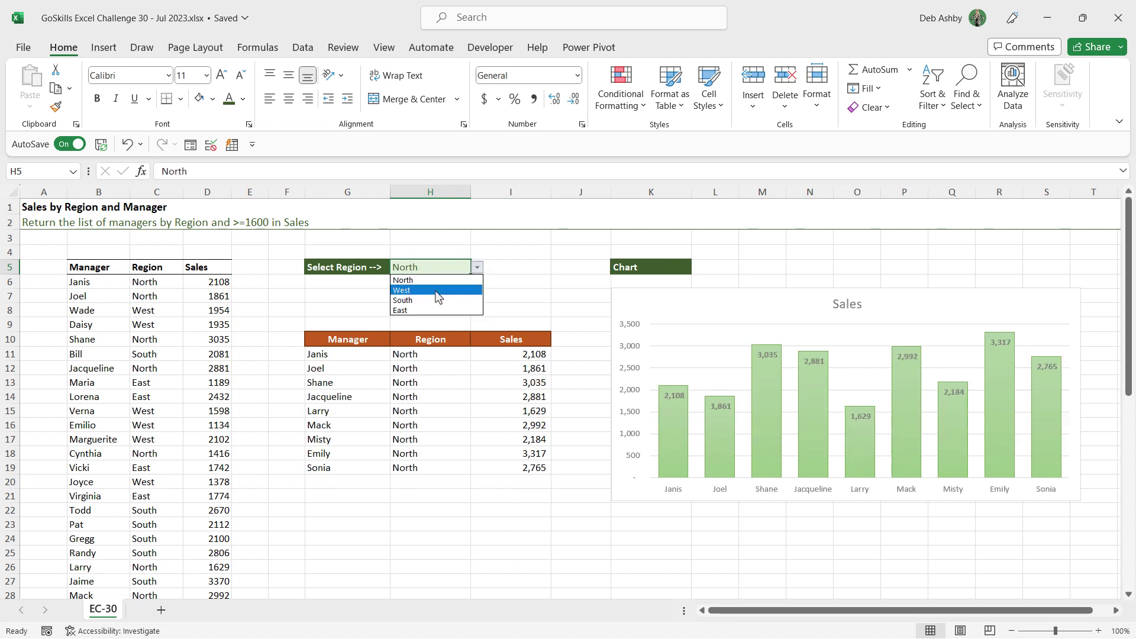
pyautogui.click(439, 295)
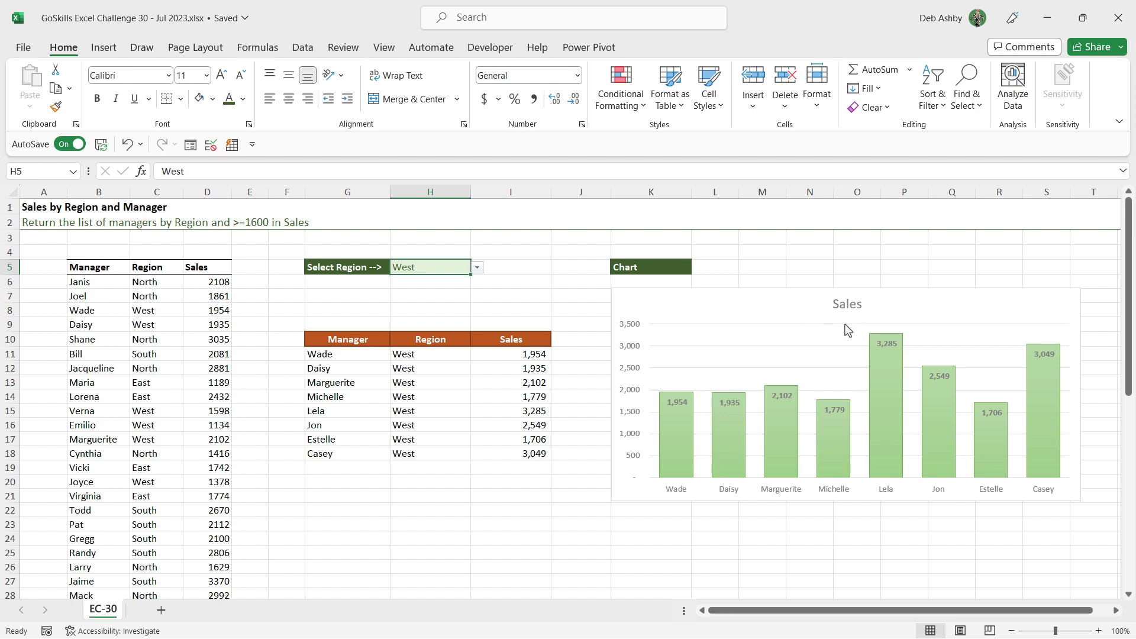
pyautogui.click(477, 268)
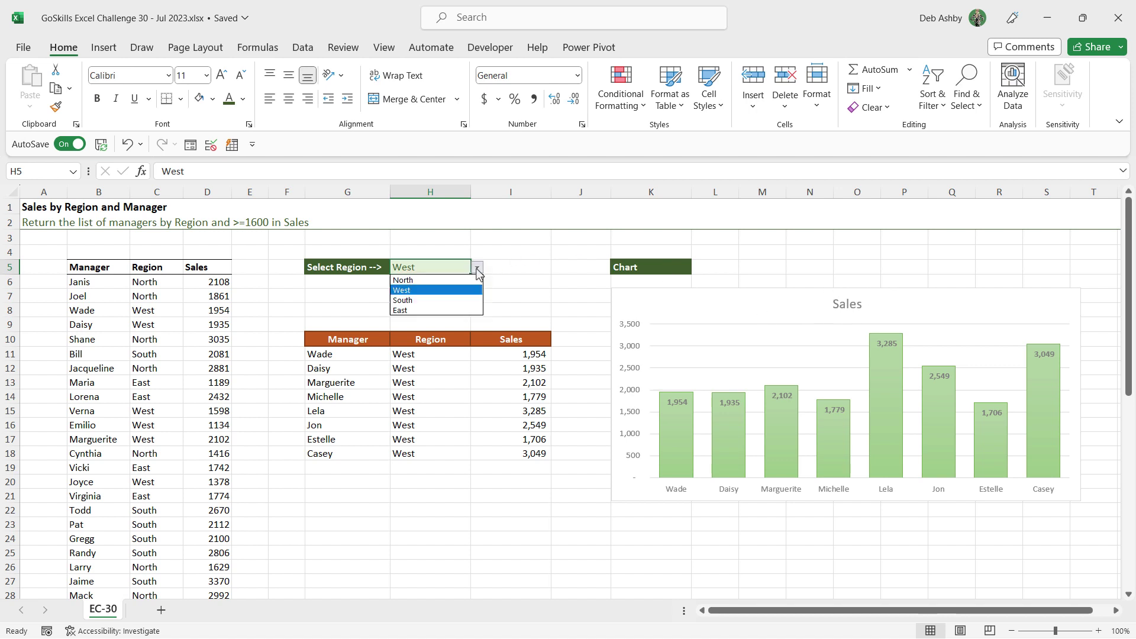
pyautogui.click(420, 300)
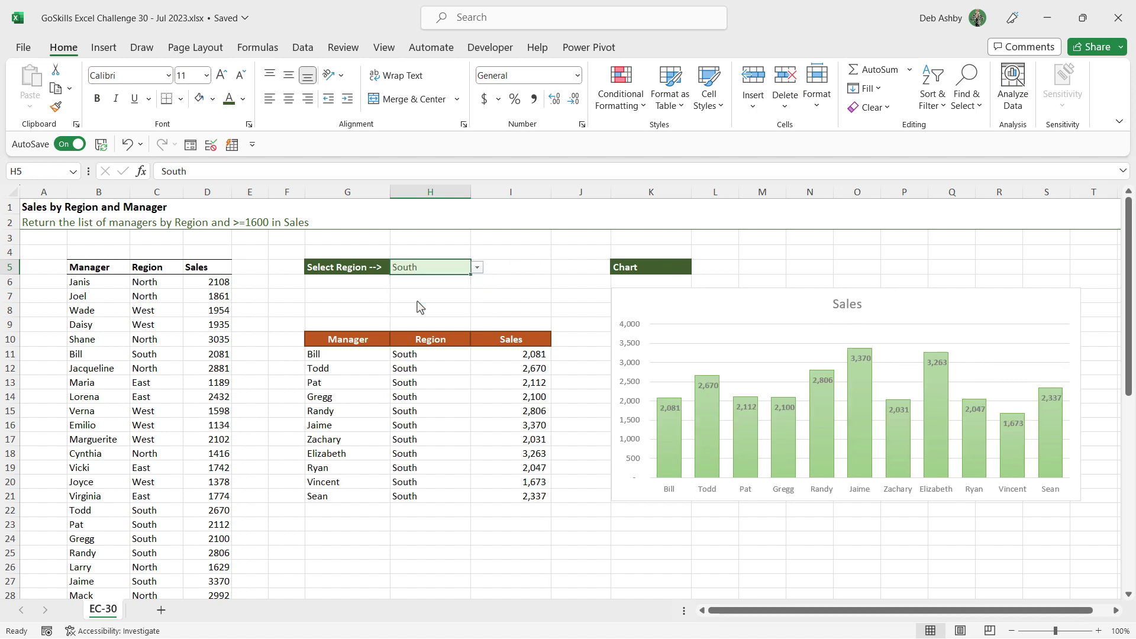
pyautogui.scroll(-2, 523, 306)
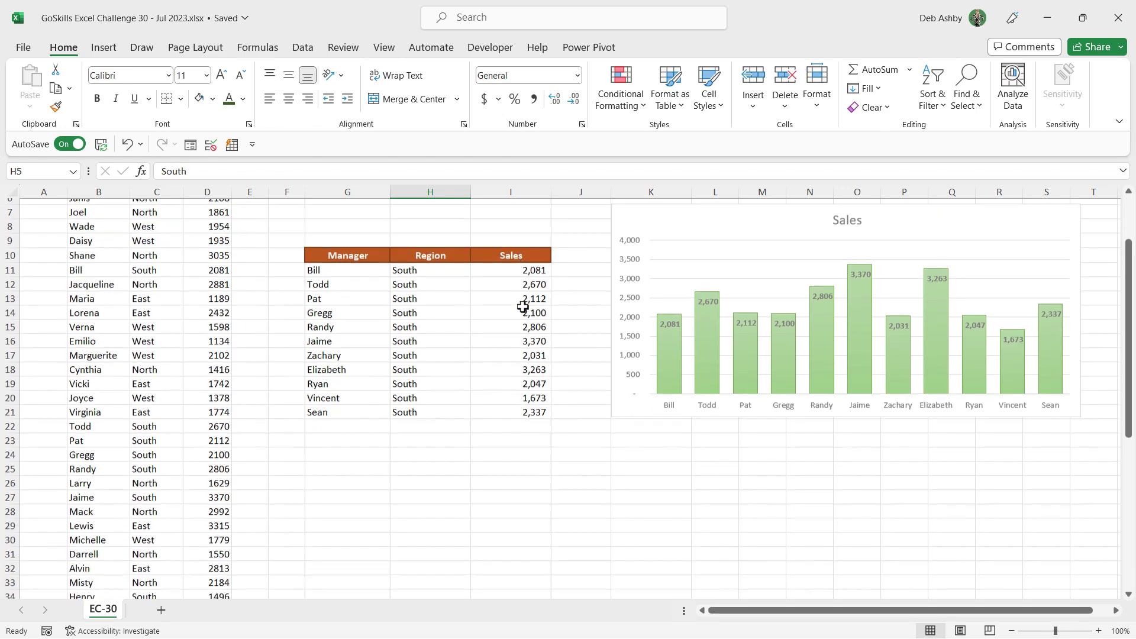
pyautogui.scroll(2, 523, 307)
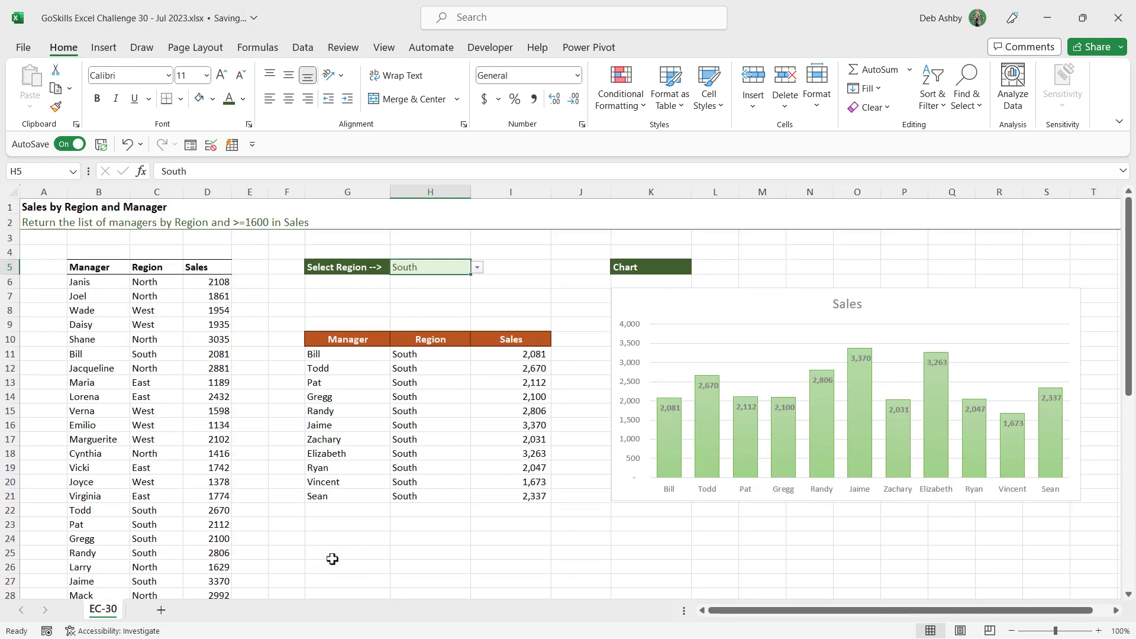
# - Enter a G25 formula joining H5 with " Region - Sales by Manager"
pyautogui.click(326, 553)
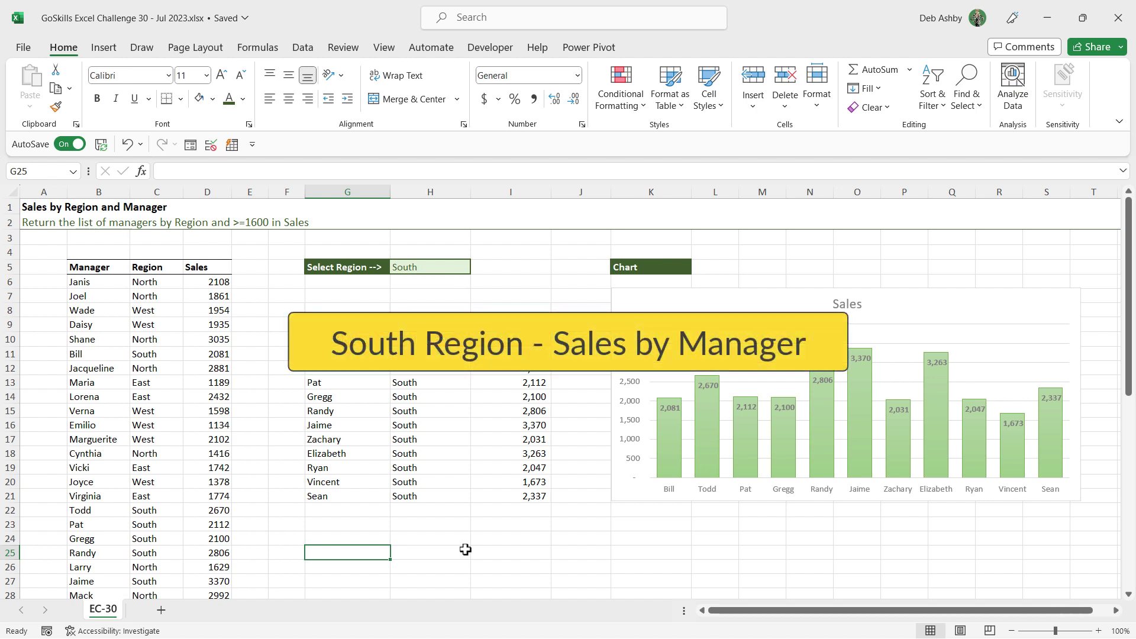
pyautogui.write('=')
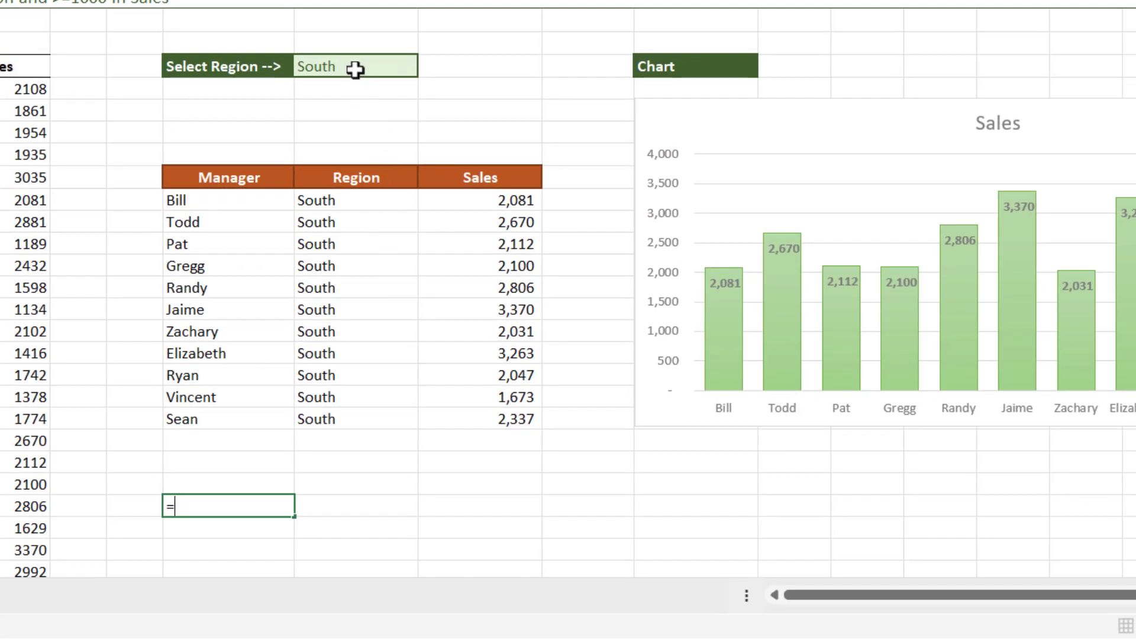
pyautogui.click(355, 69)
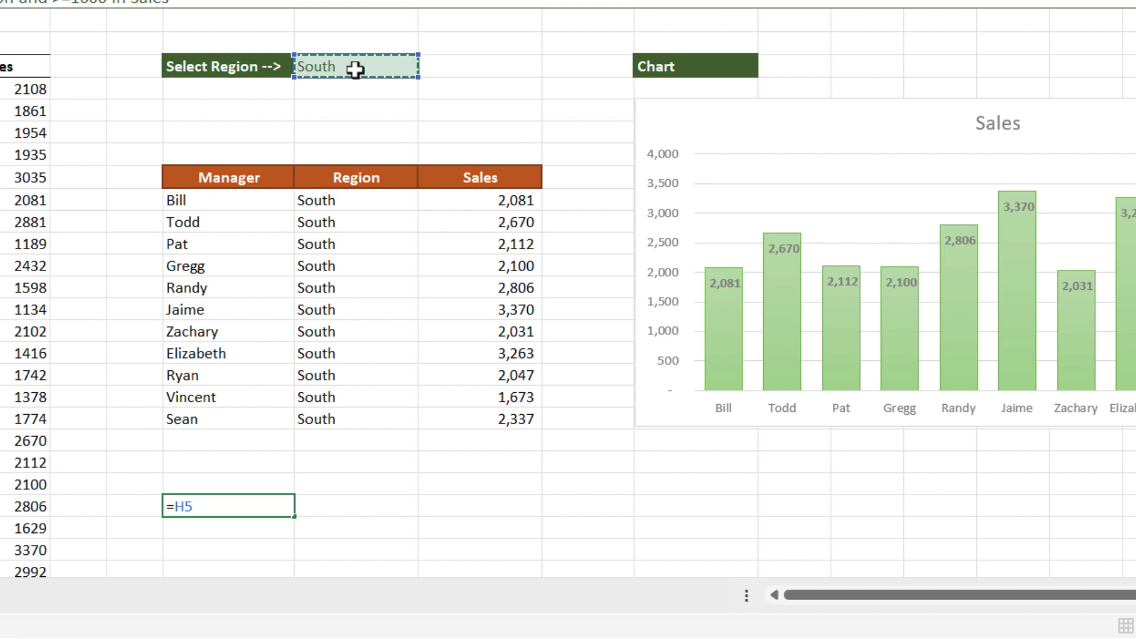
pyautogui.write('&" "&"Region"&" -')
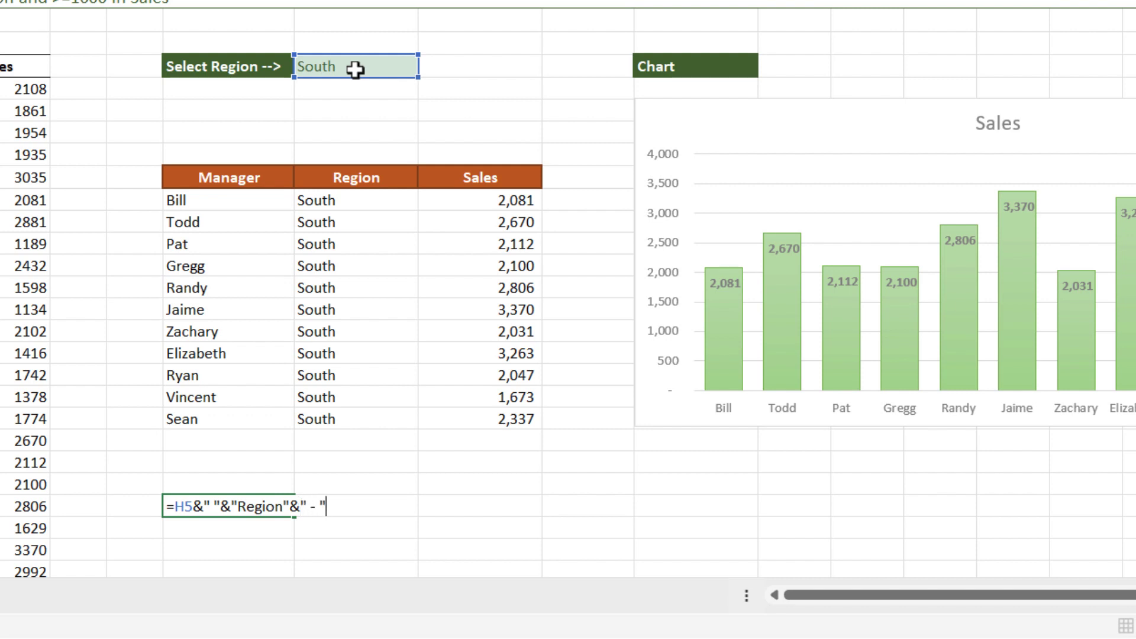
pyautogui.write('&"Sales by Manager')
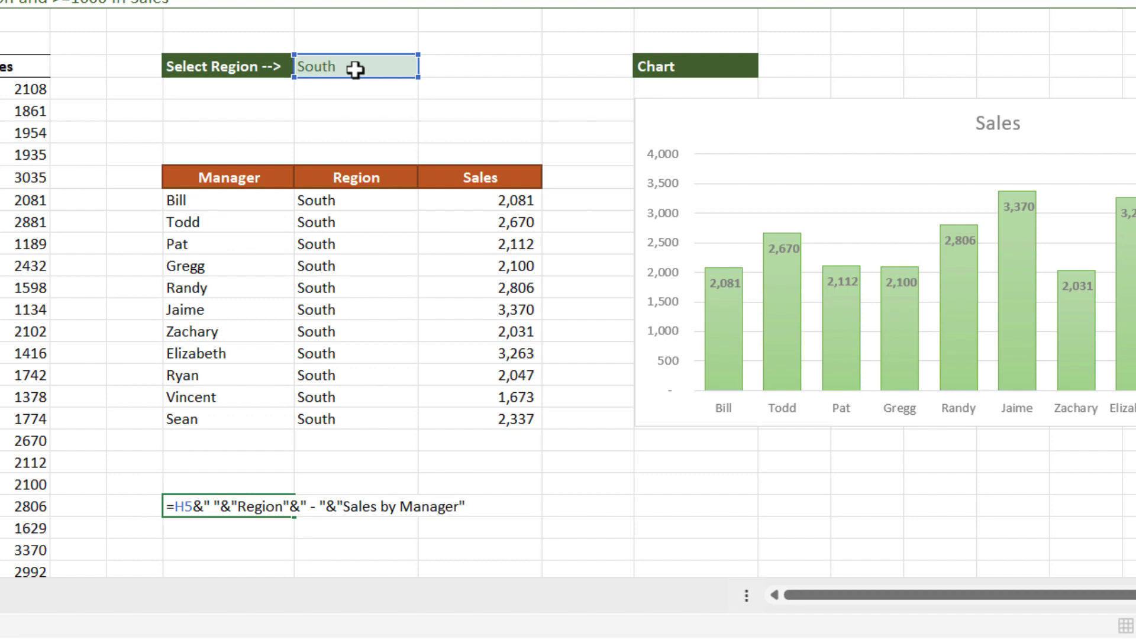
pyautogui.press('Return')
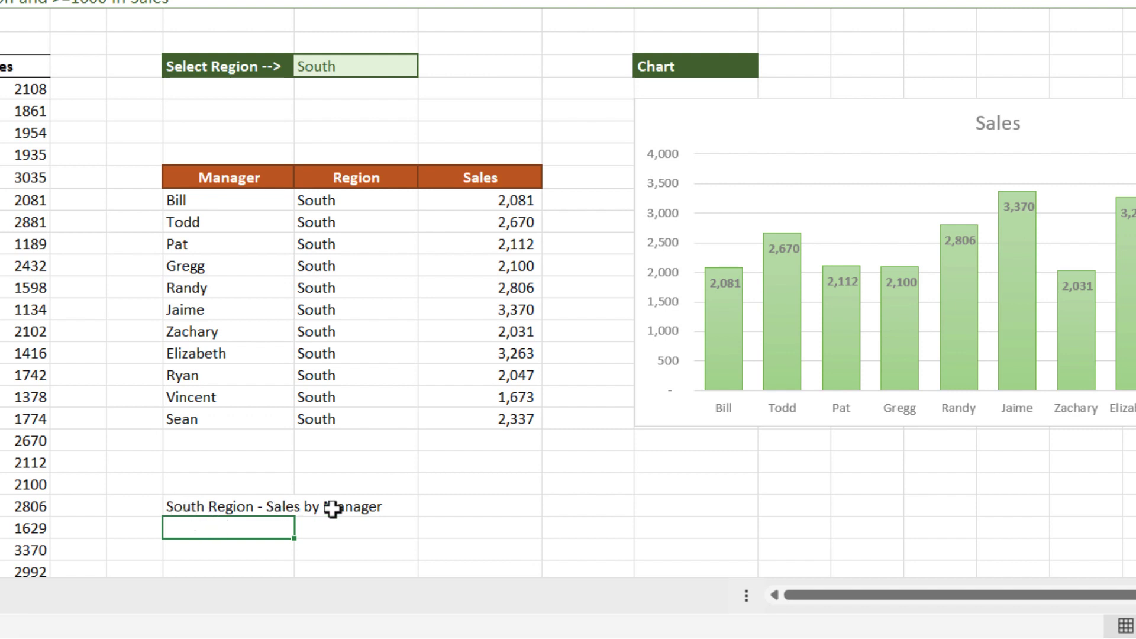
# - Switch the H5 region dropdown to West to test the title
pyautogui.click(385, 68)
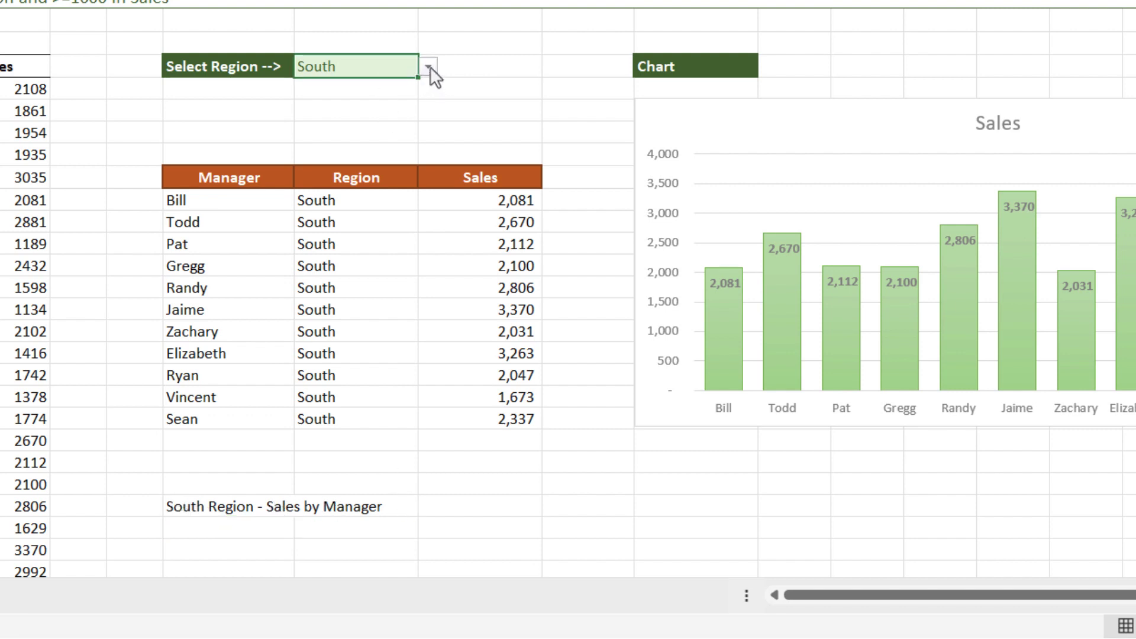
pyautogui.click(429, 66)
pyautogui.click(385, 101)
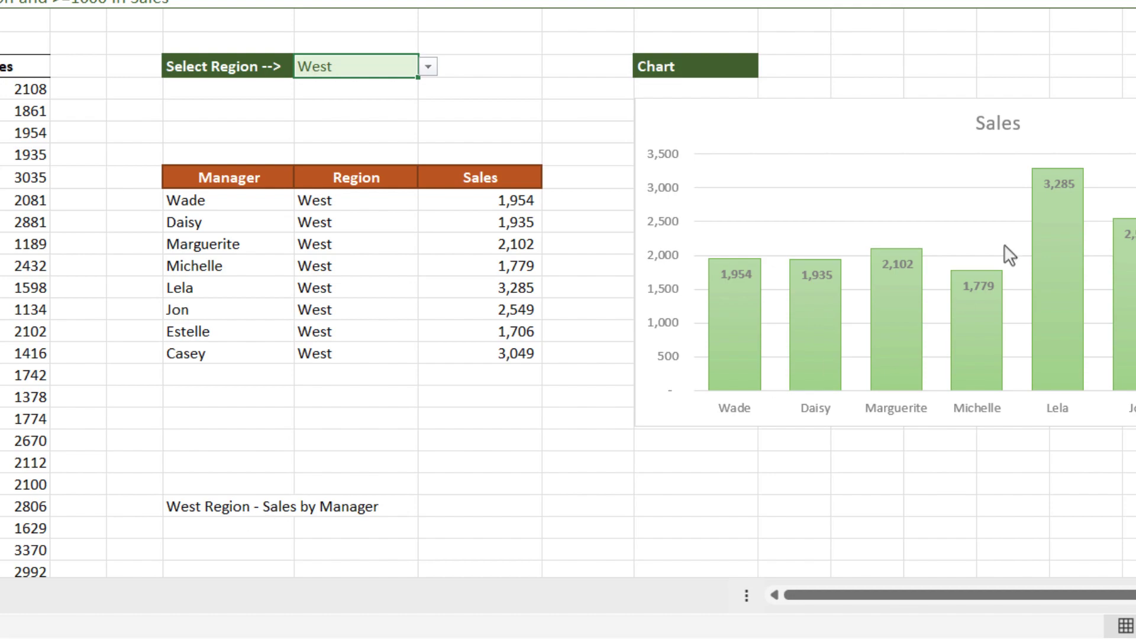
# - Link the chart title to cell G25 with a formula
pyautogui.click(1002, 130)
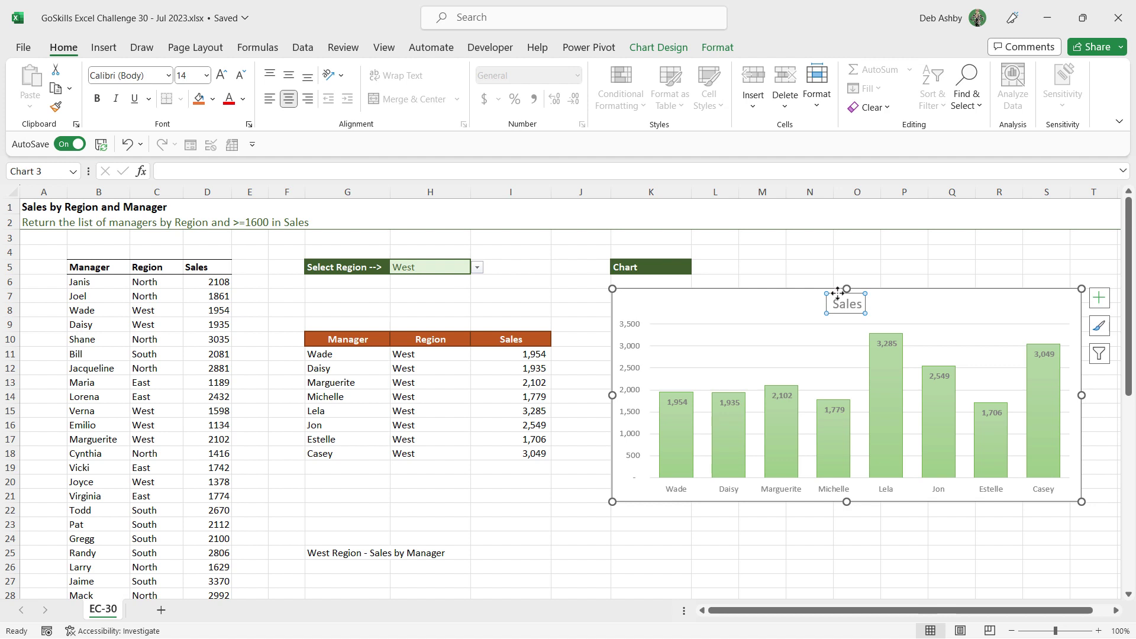
pyautogui.click(228, 172)
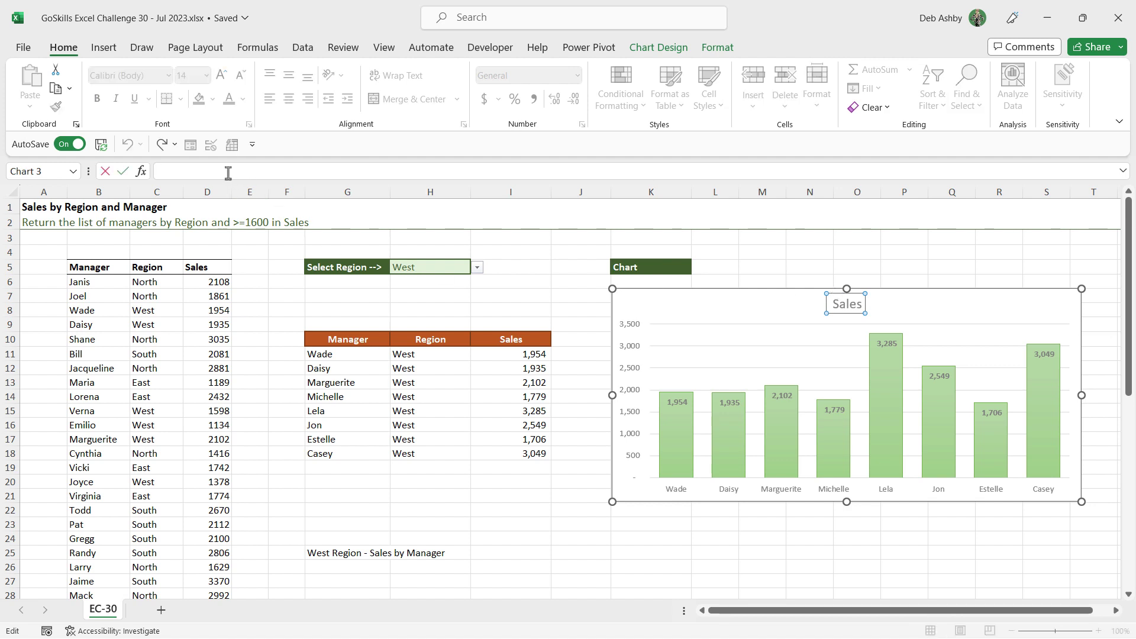
pyautogui.write('=')
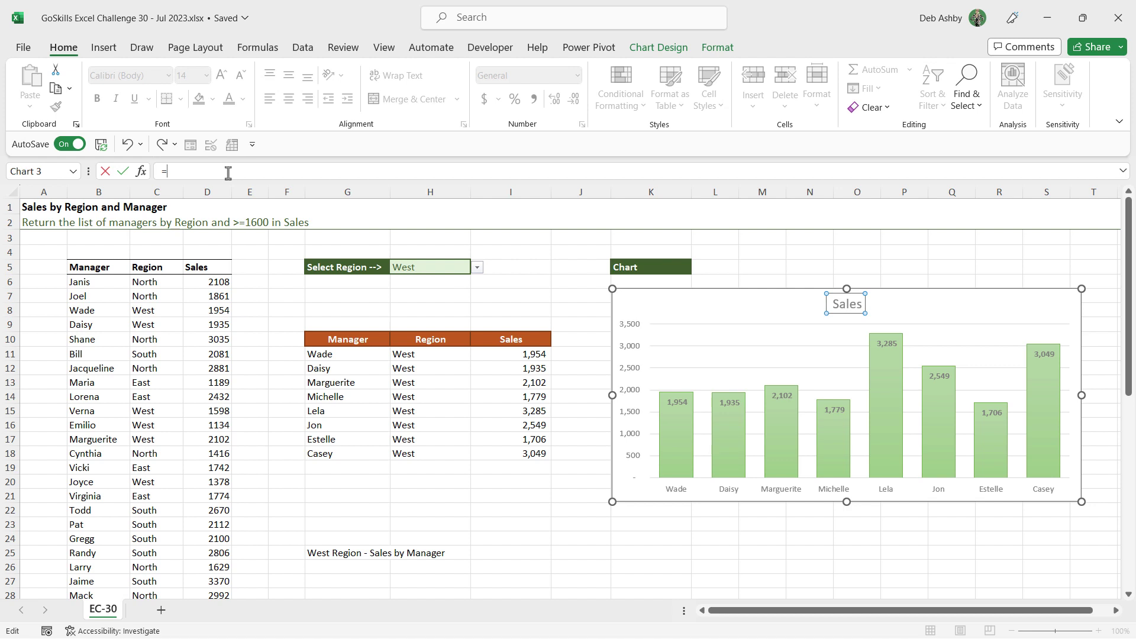
pyautogui.click(342, 555)
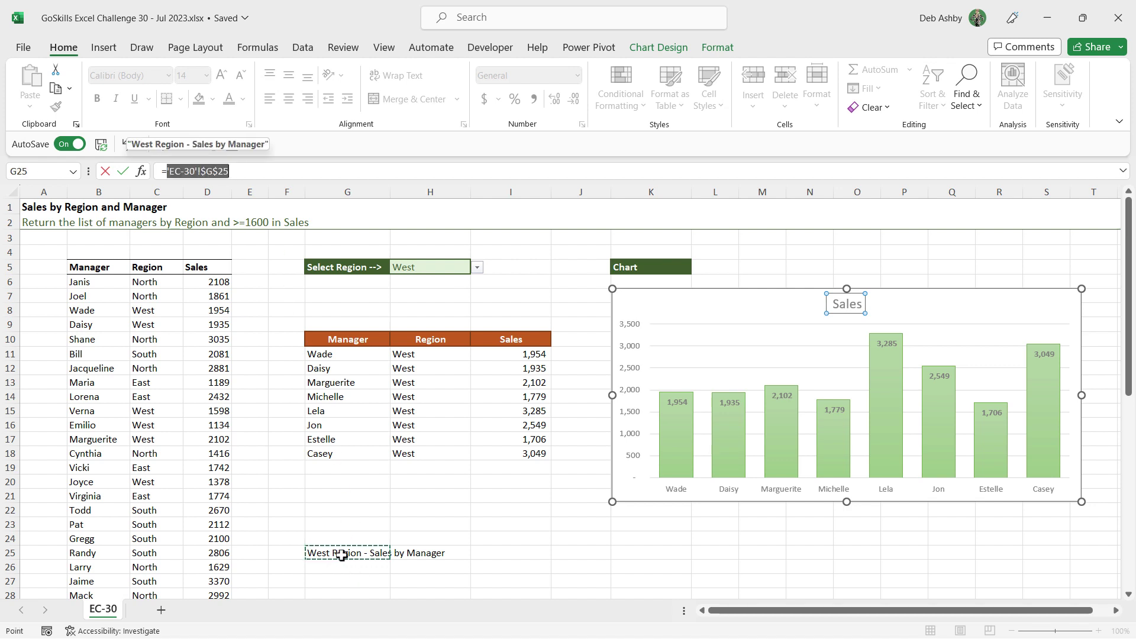
pyautogui.press('Return')
# - Set the H5 region dropdown back to South
pyautogui.click(464, 270)
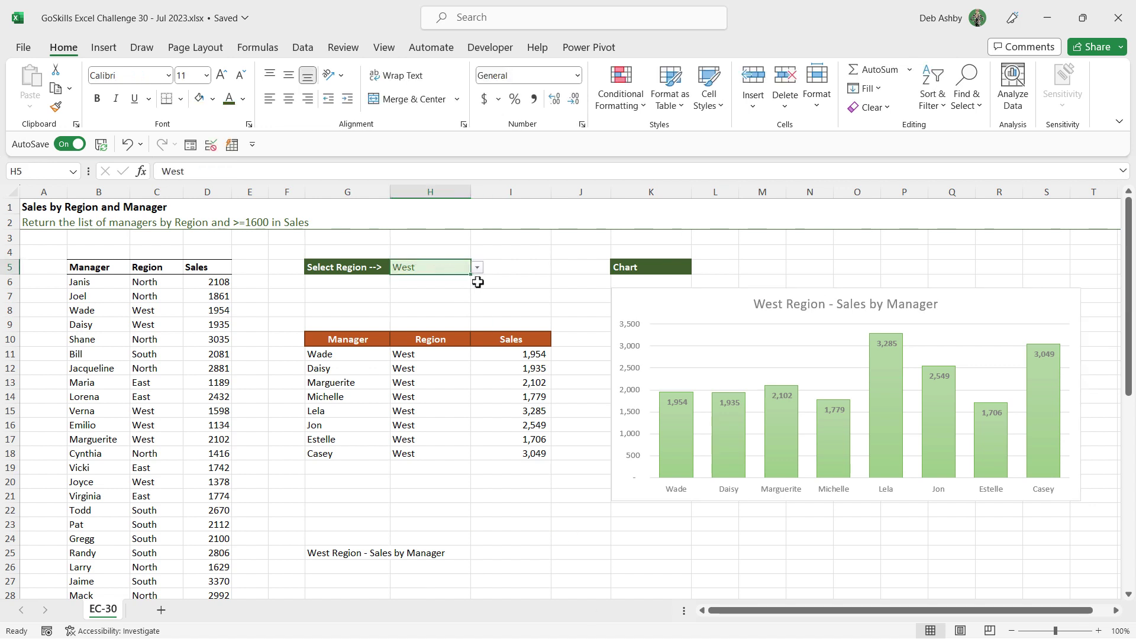
pyautogui.click(477, 267)
pyautogui.click(450, 305)
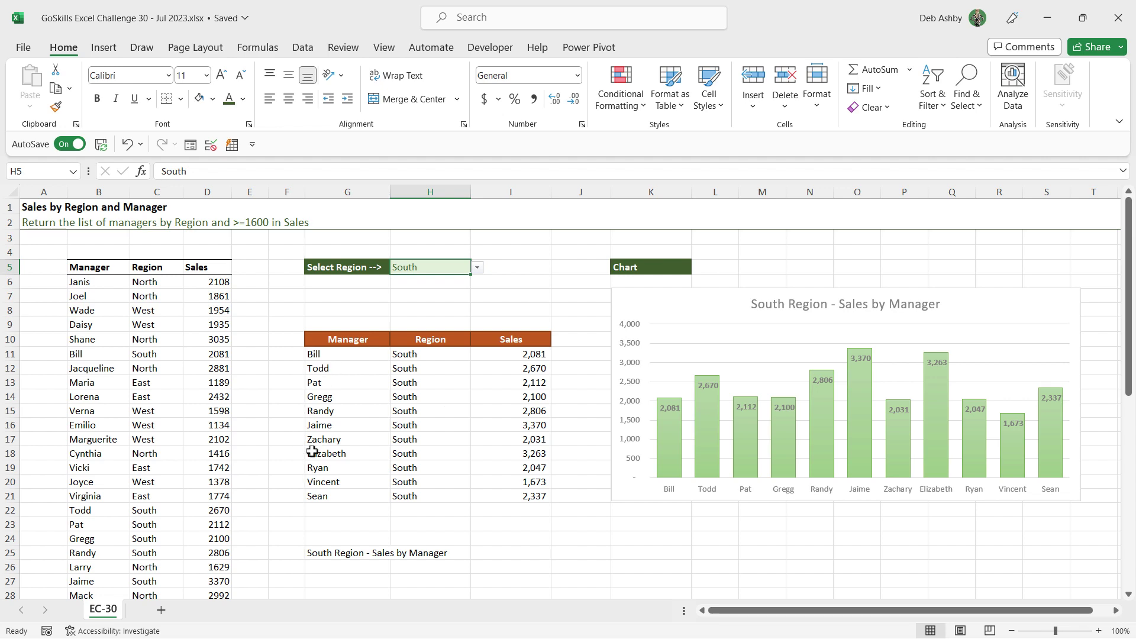
# - Add row 56 with a new manager's name, region South and sales 2,000
pyautogui.scroll(-12, 312, 451)
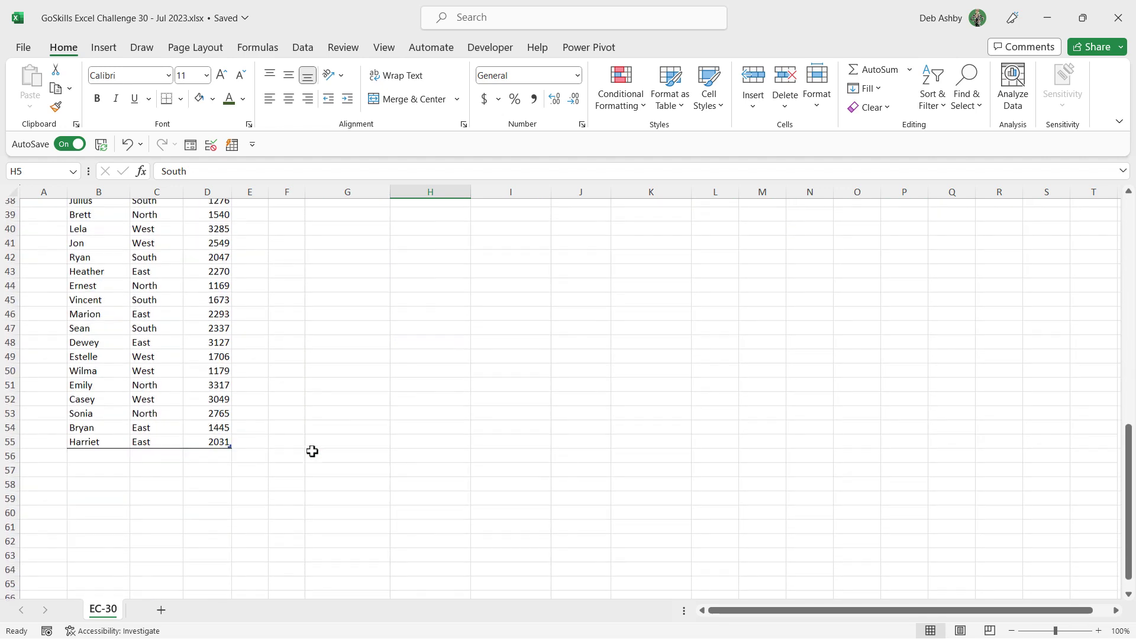
pyautogui.click(111, 440)
pyautogui.write('De')
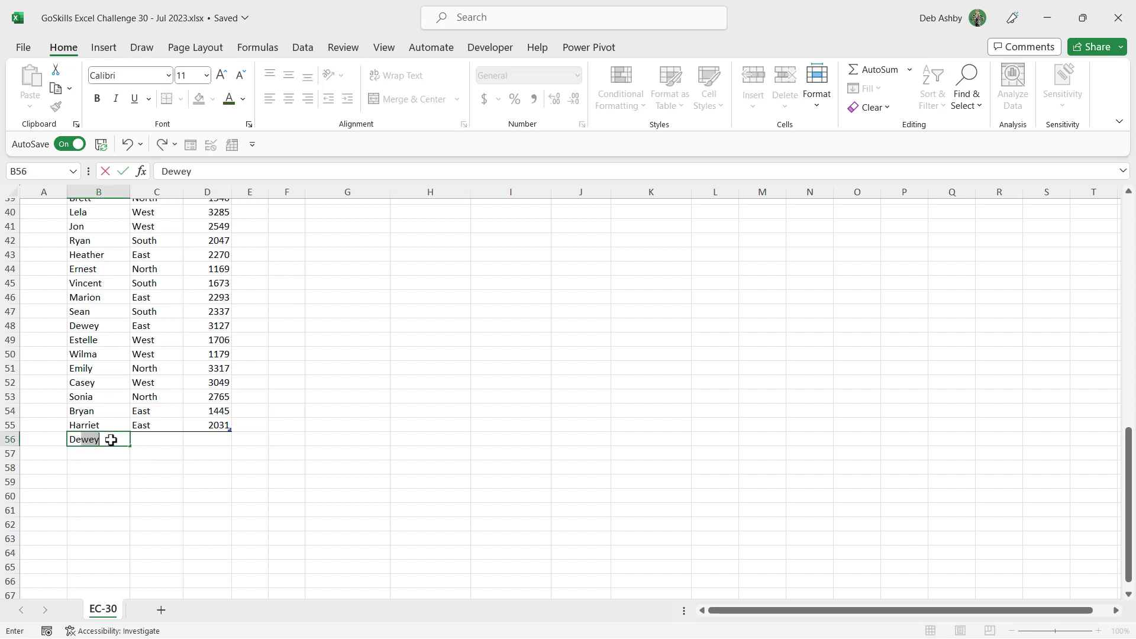
pyautogui.write('b')
pyautogui.press('Tab')
pyautogui.write('So')
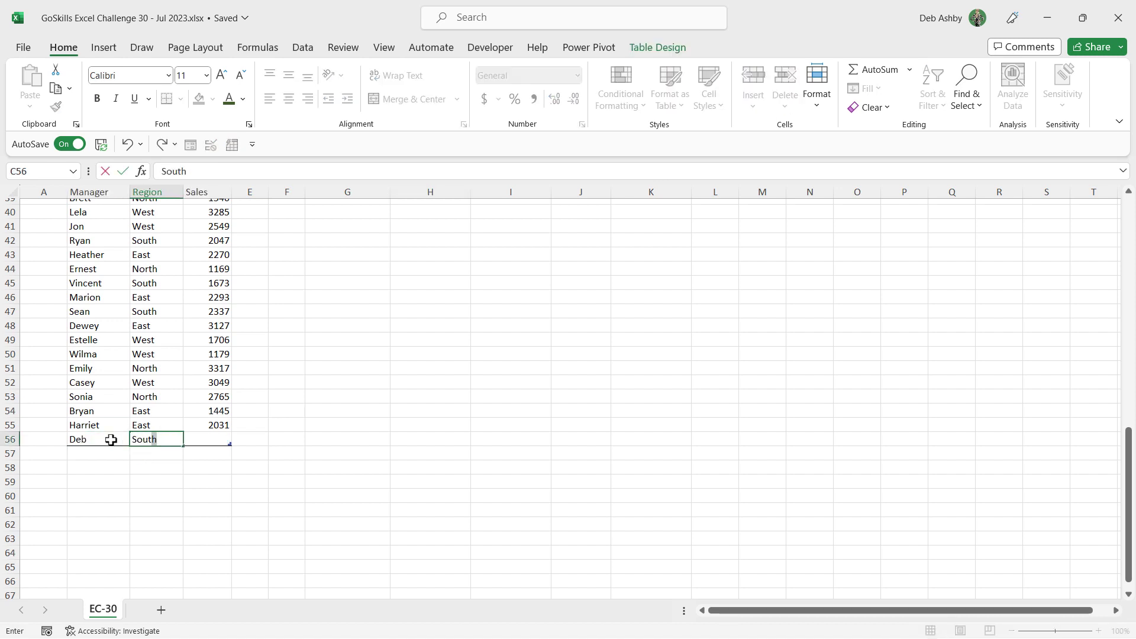
pyautogui.press('Tab')
pyautogui.scroll(-1, 225, 396)
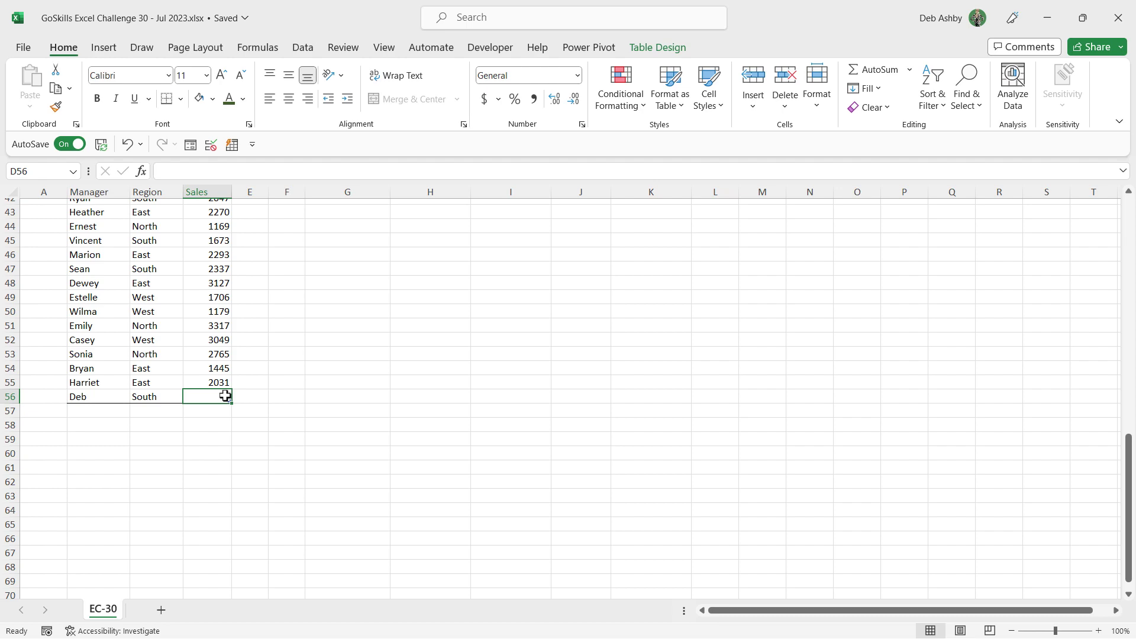
pyautogui.write('2,')
pyautogui.write('000')
pyautogui.press('Return')
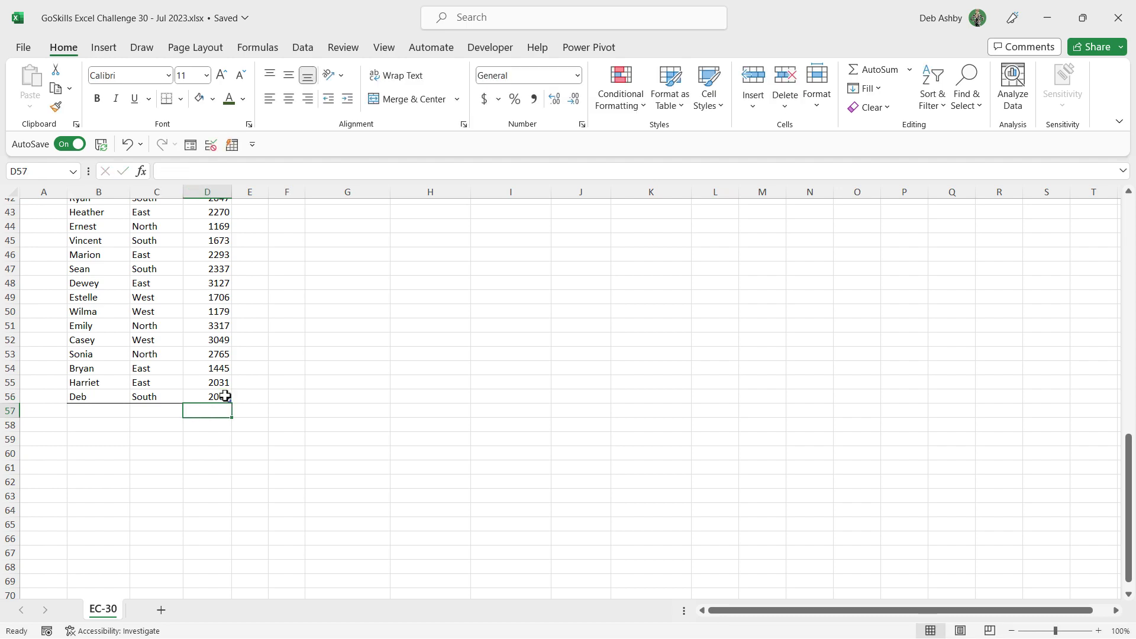
# - Check that the new South manager appears in the filtered list and chart
pyautogui.scroll(9, 516, 343)
pyautogui.scroll(3, 516, 342)
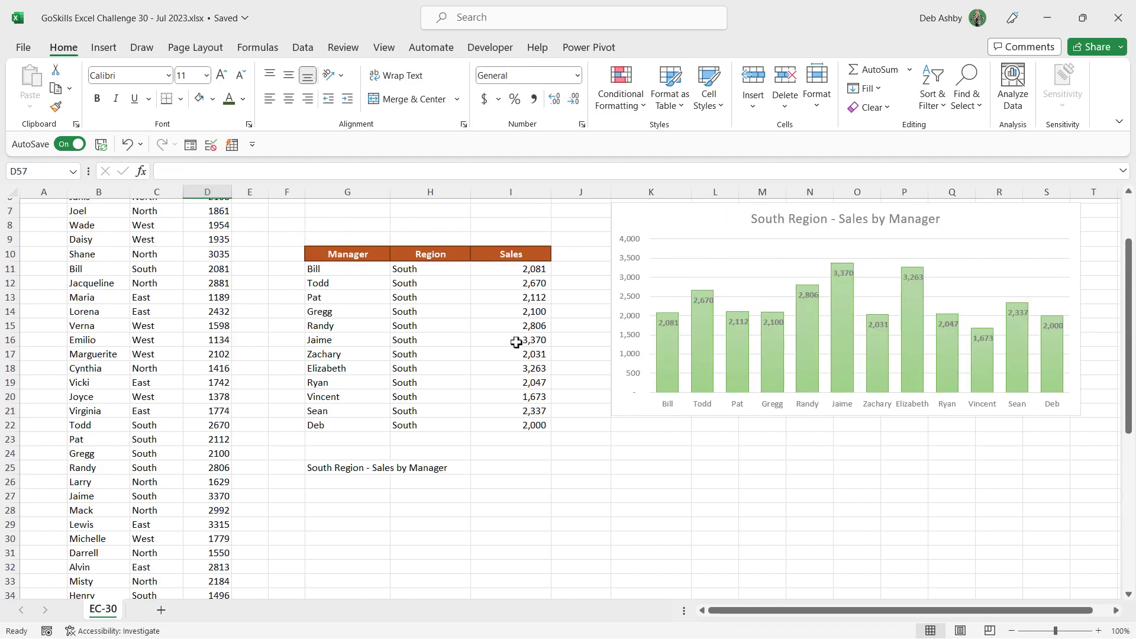
pyautogui.click(313, 427)
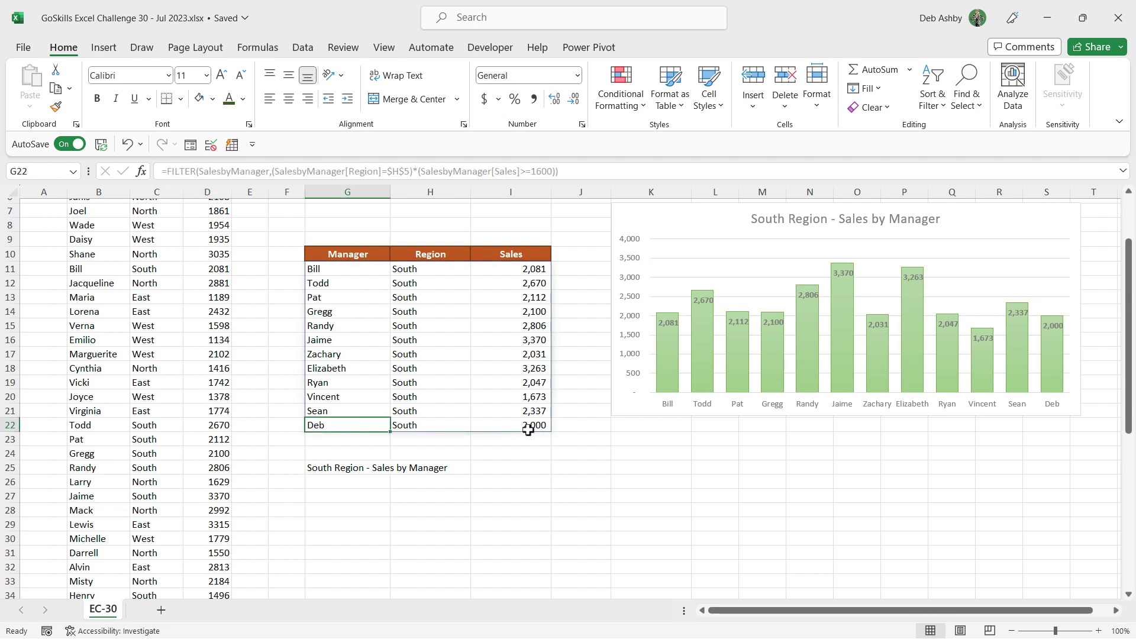
pyautogui.scroll(2, 524, 426)
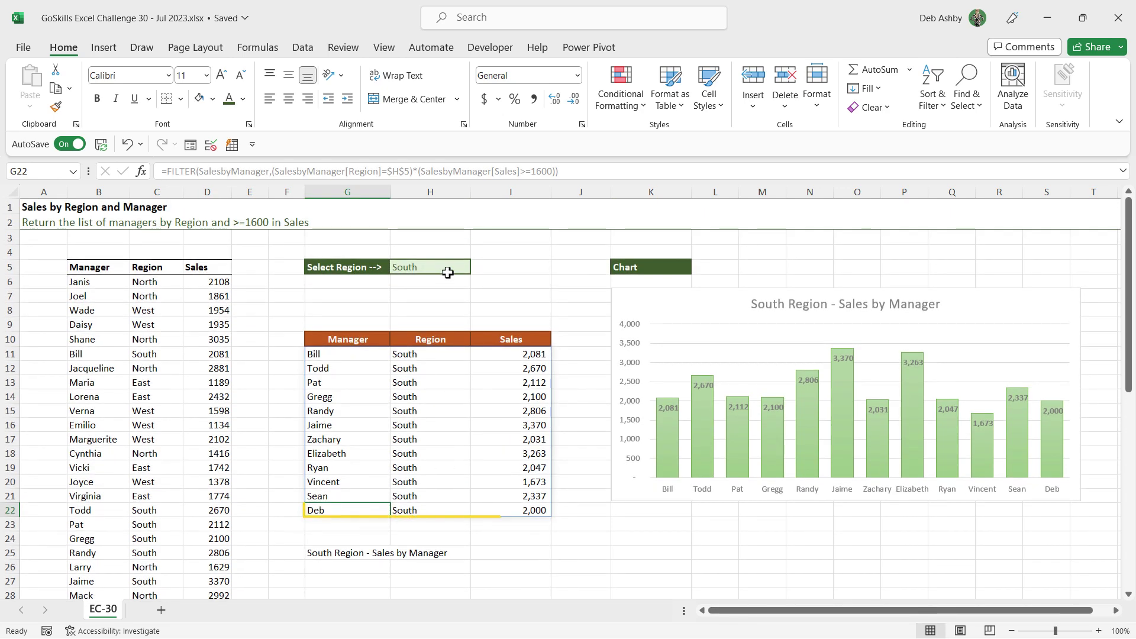